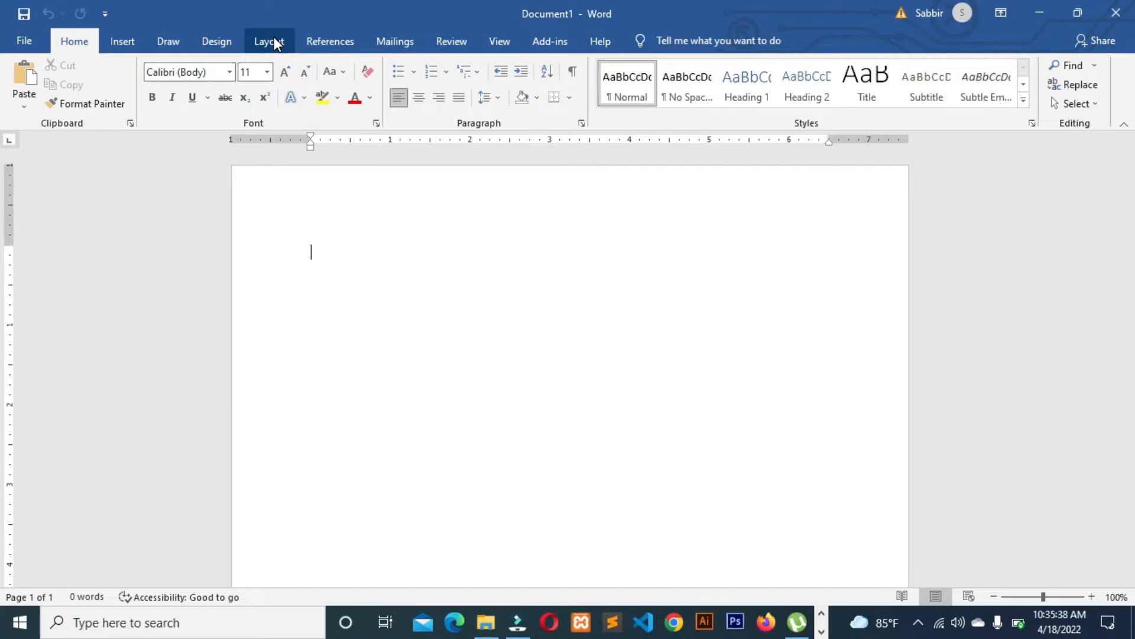
Step: Enter the title "PAGE LAYOUT" on the blank page
scroll(403, 326, down, 1)
scroll(404, 326, down, 5)
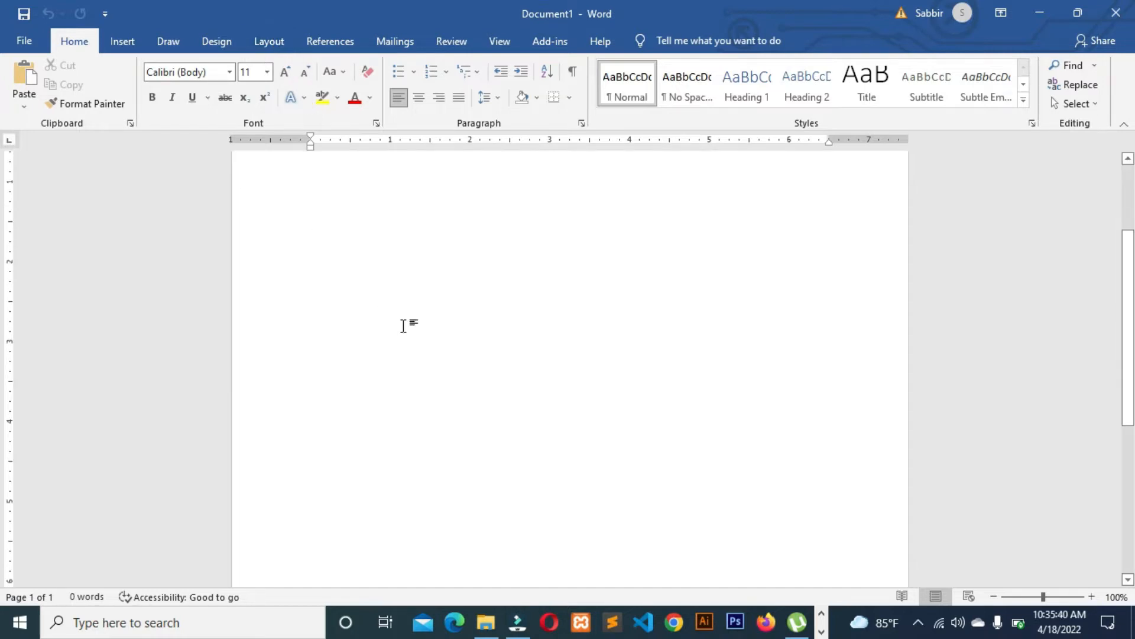
scroll(385, 569, up, 6)
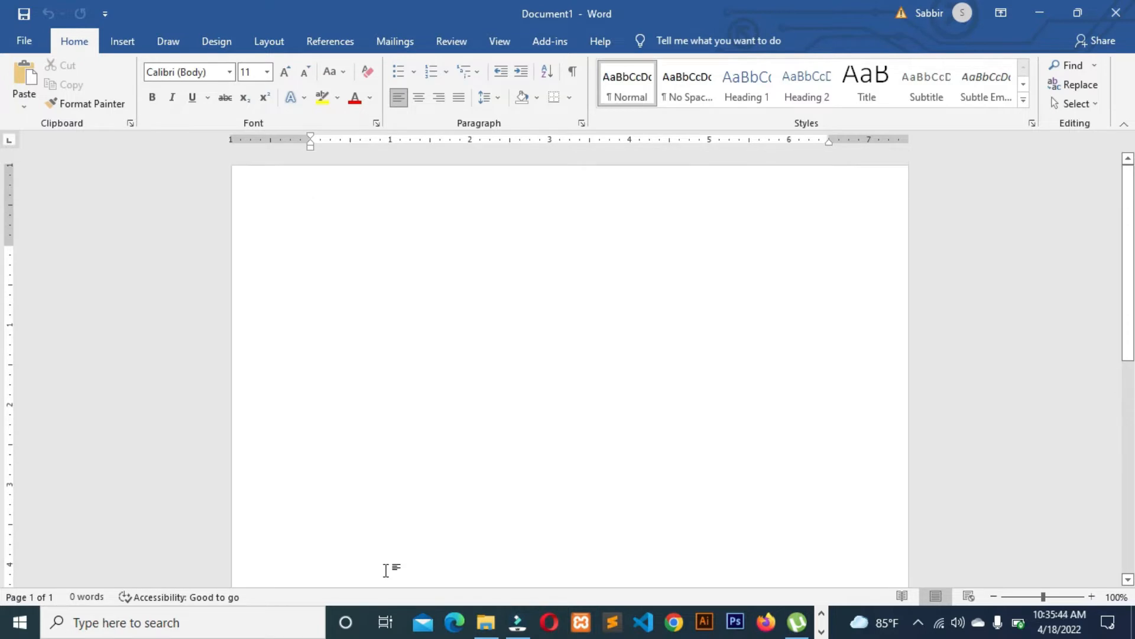
text(PA)
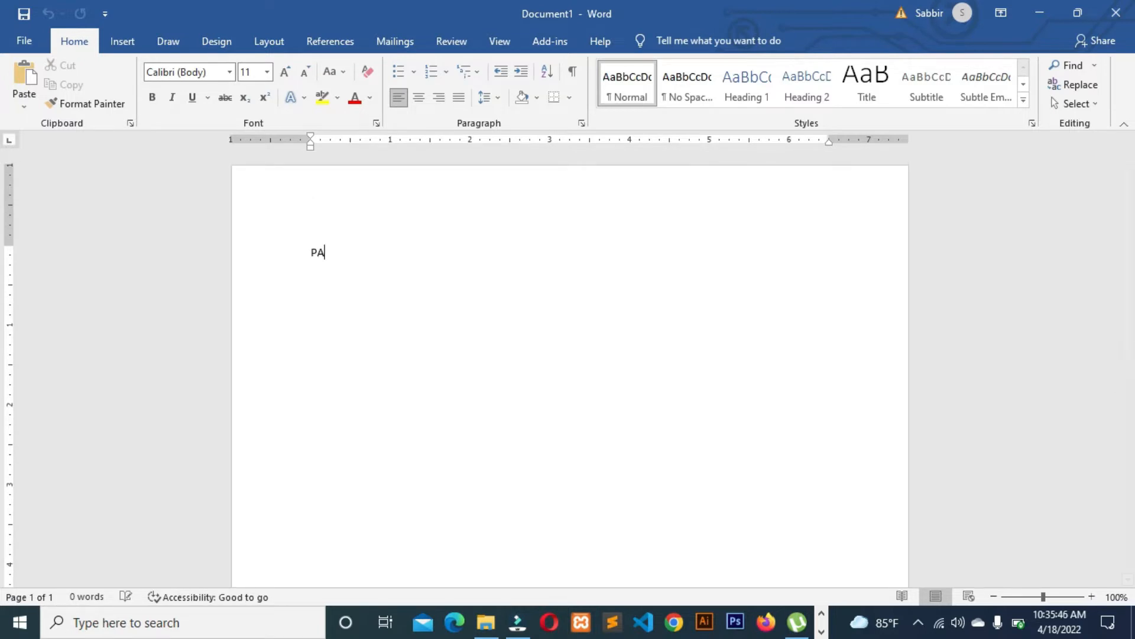
text(GE LAYOUT)
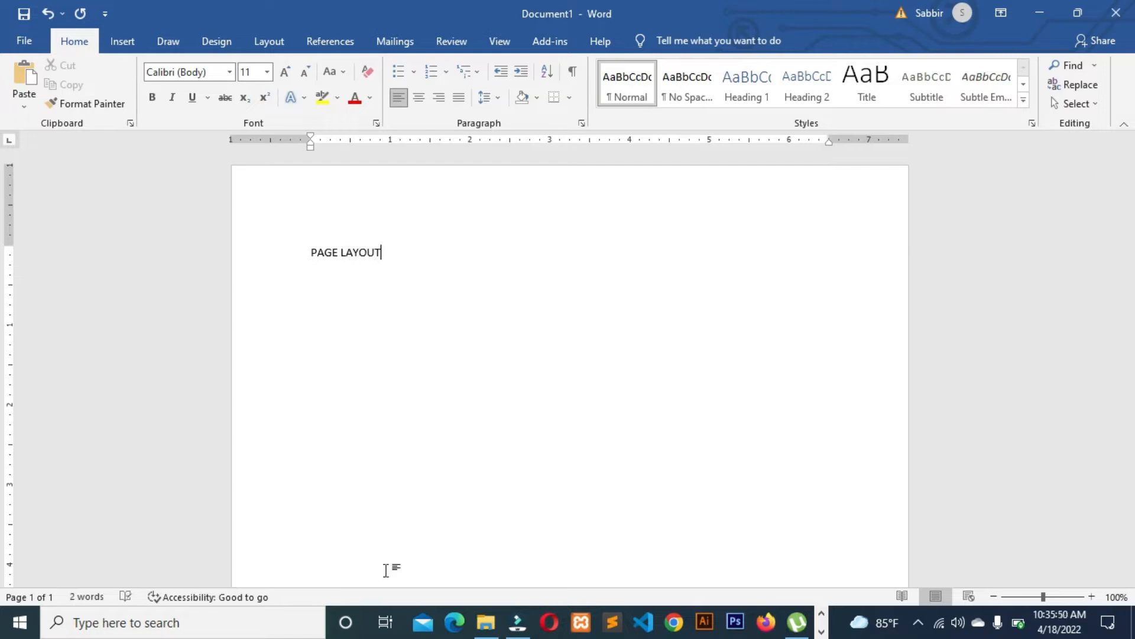
Step: Center the "PAGE LAYOUT" title and enlarge its font size to 58 pt
key(ctrl+e)
key(ctrl+a)
key(ctrl+bracketright)
key(ctrl+bracketright)
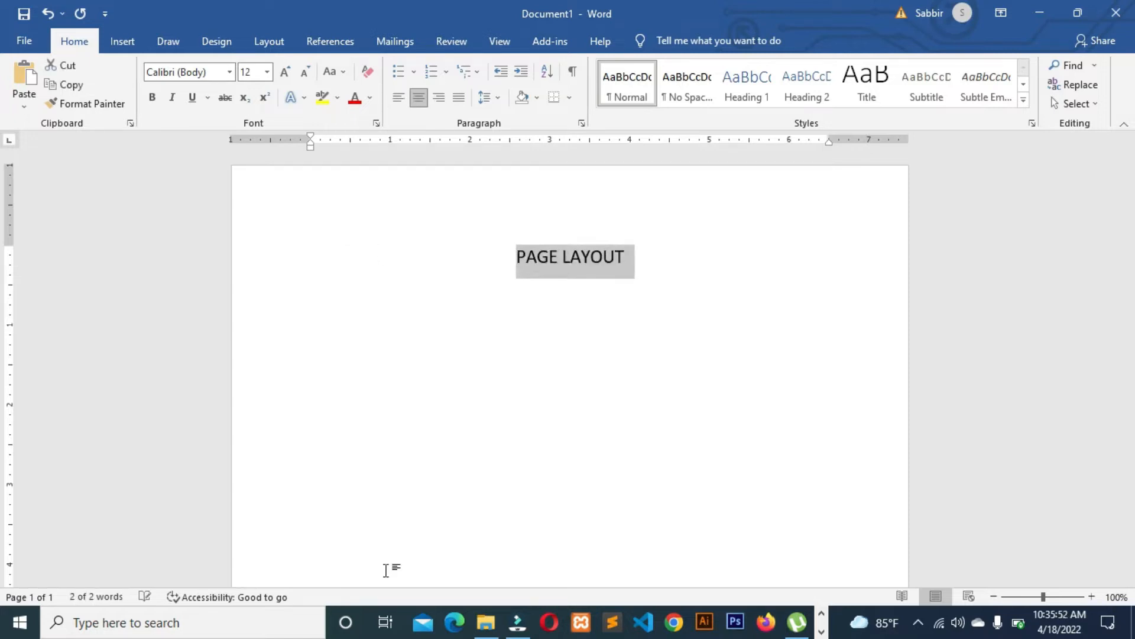
key(ctrl+bracketright)
key(ctrl+bracketright)
key(ctrl+bracketright)
key(ctrl+bracketright)
key(ctrl+bracketright)
key(ctrl+bracketright)
key(ctrl+bracketright)
key(ctrl+bracketright)
key(ctrl+bracketright)
key(ctrl+bracketright)
key(ctrl+bracketright)
key(ctrl+bracketright)
key(ctrl+bracketright)
key(ctrl+bracketright)
key(ctrl+bracketright)
key(ctrl+bracketright)
key(ctrl+bracketright)
key(ctrl+bracketright)
key(ctrl+bracketright)
key(ctrl+bracketright)
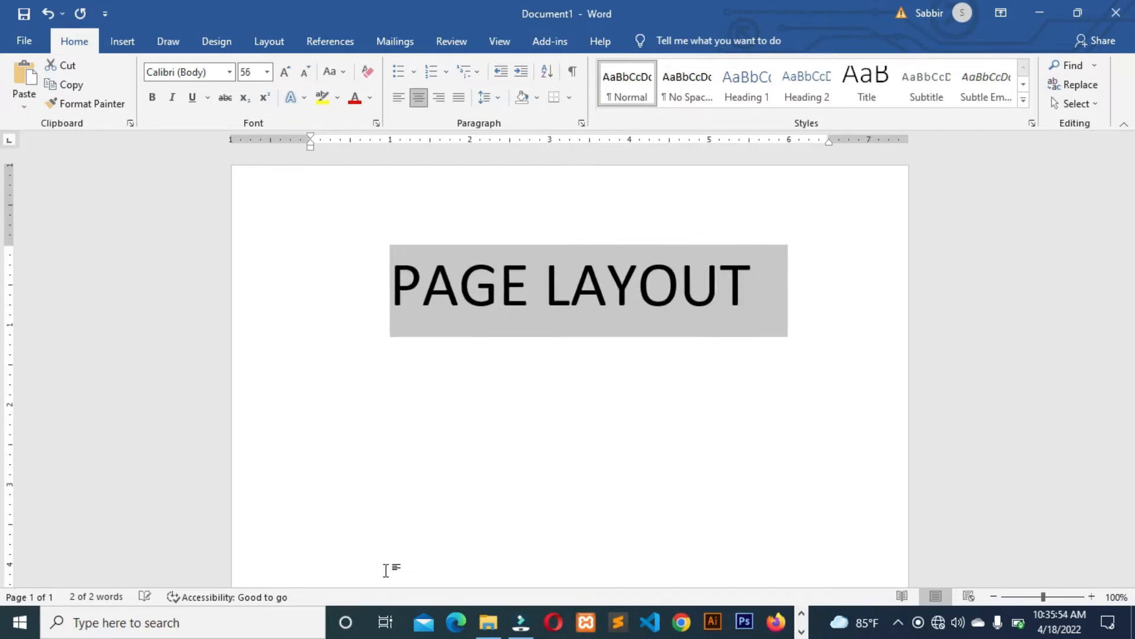
key(ctrl+bracketright)
key(ctrl+bracketright)
text(])
key(ctrl+z)
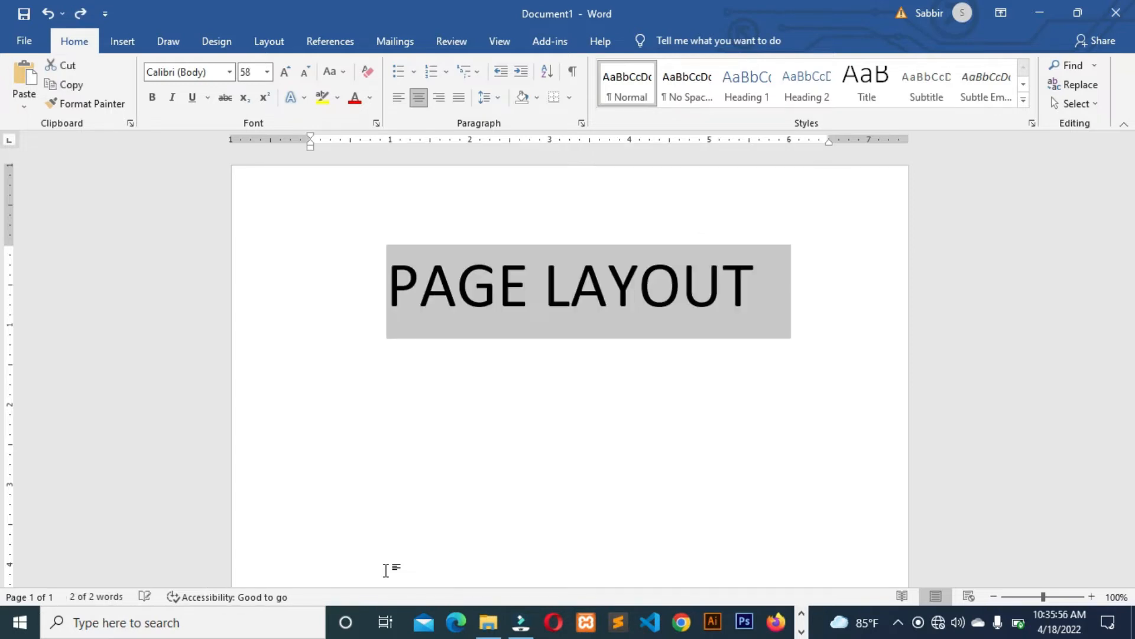
Step: Insert a blank line above the "PAGE LAYOUT" title
click(381, 266)
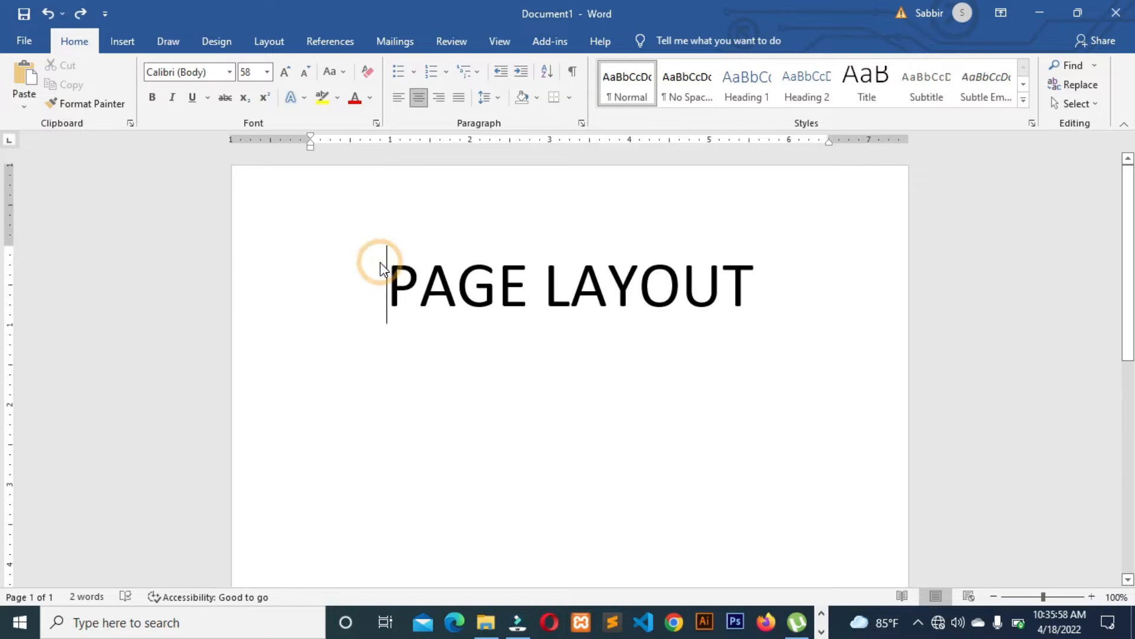
key(Return)
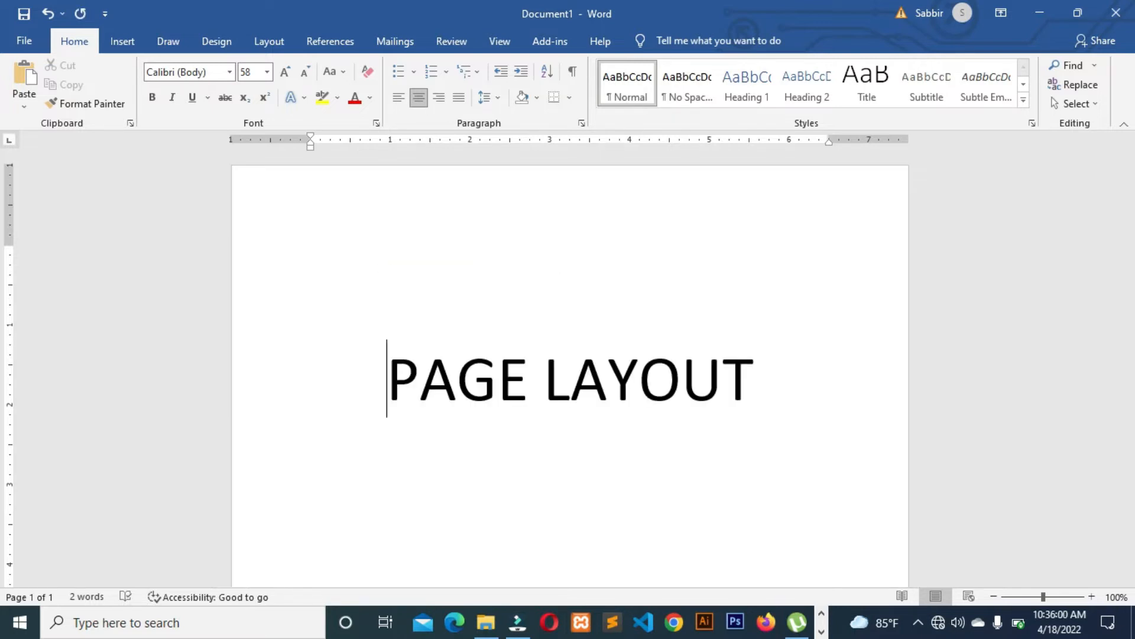
scroll(570, 367, down, 2)
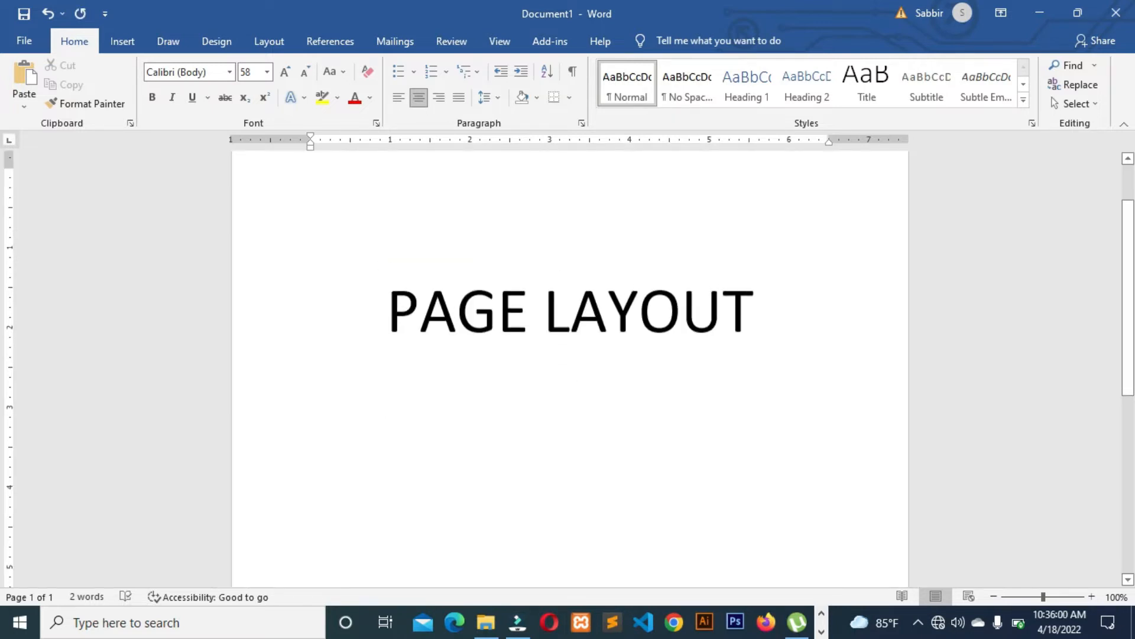
Step: Try the Mirrored, Last Custom Setting and Normal margin presets on the document
click(273, 43)
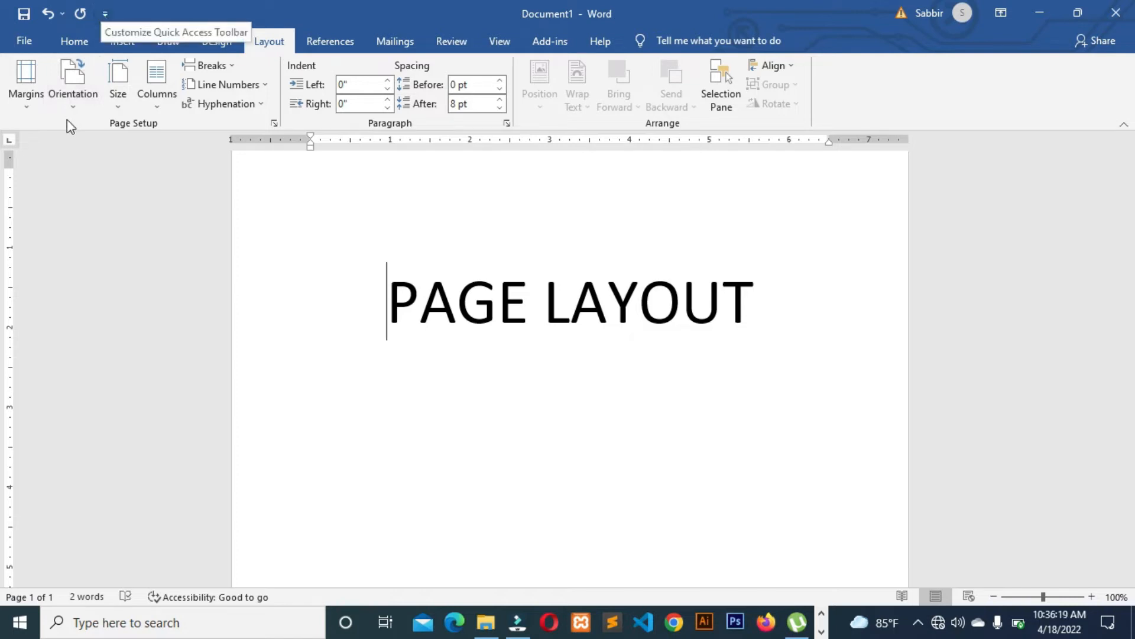
click(26, 101)
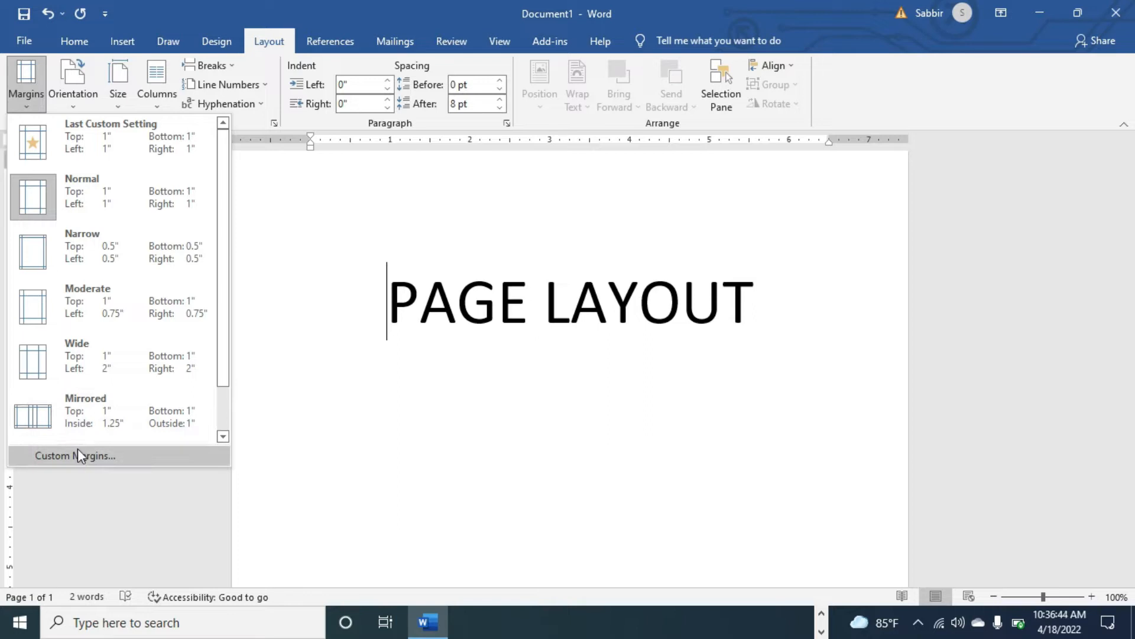
click(101, 416)
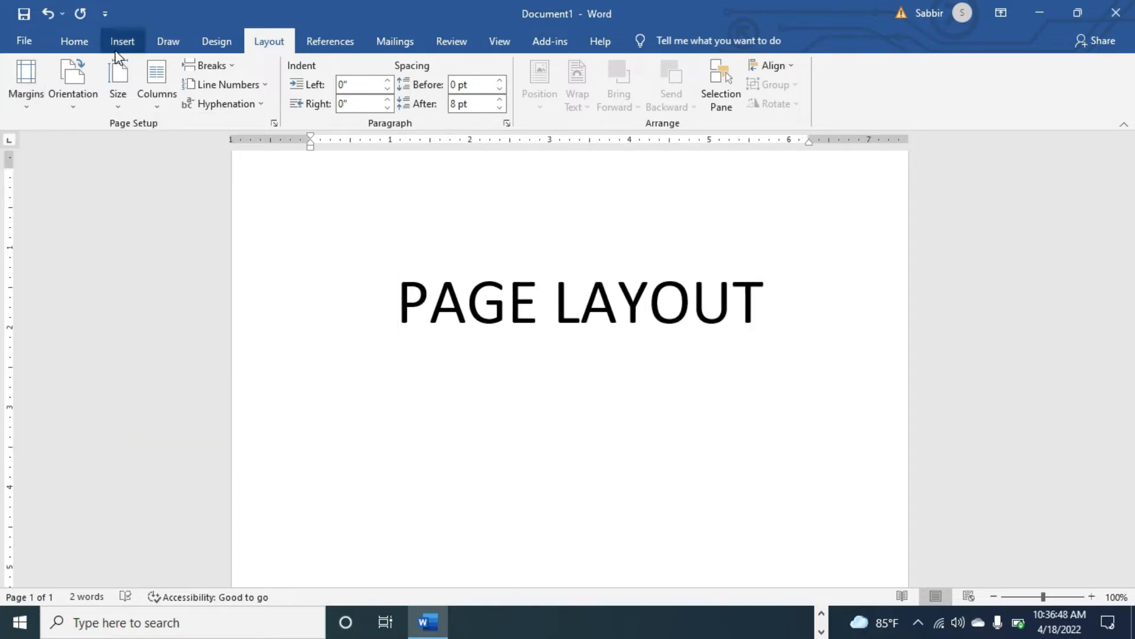
click(30, 75)
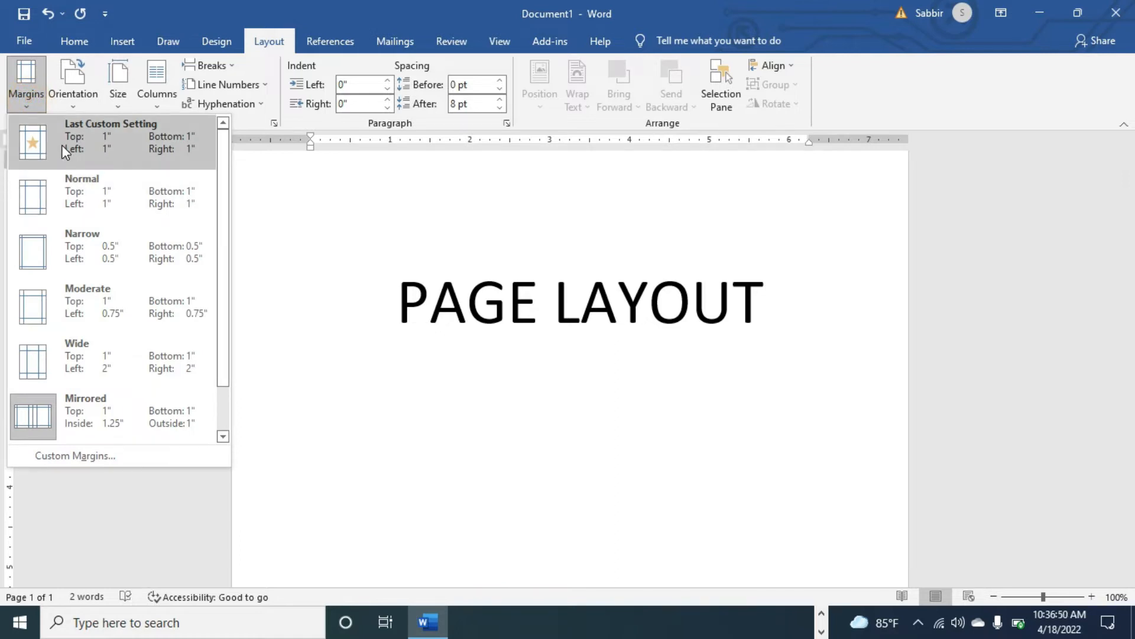
click(61, 145)
click(28, 95)
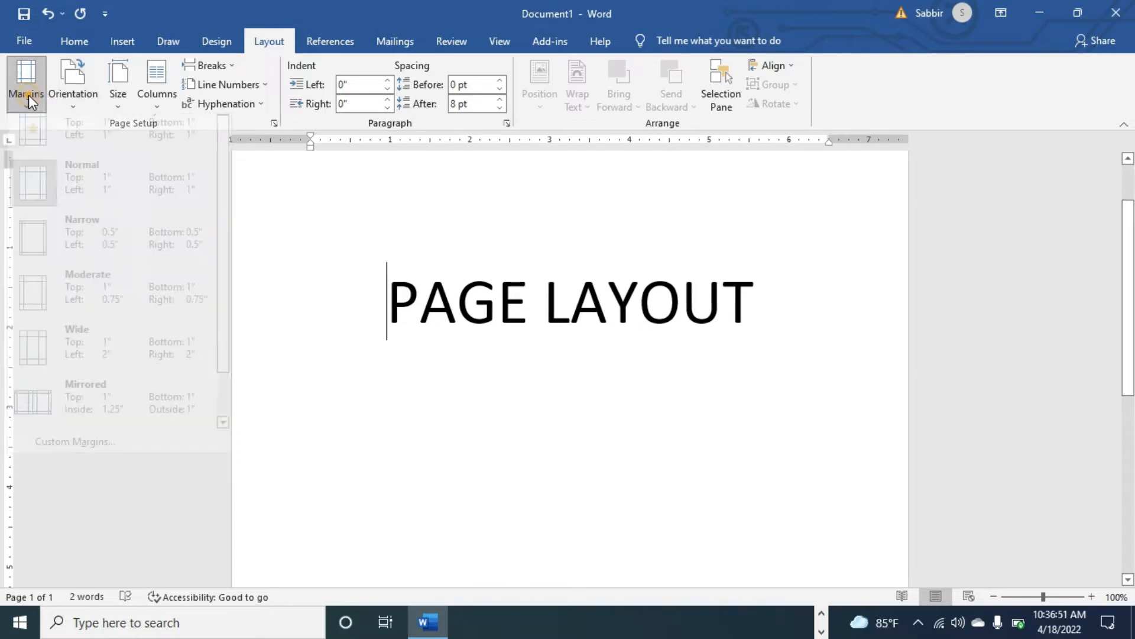
click(48, 209)
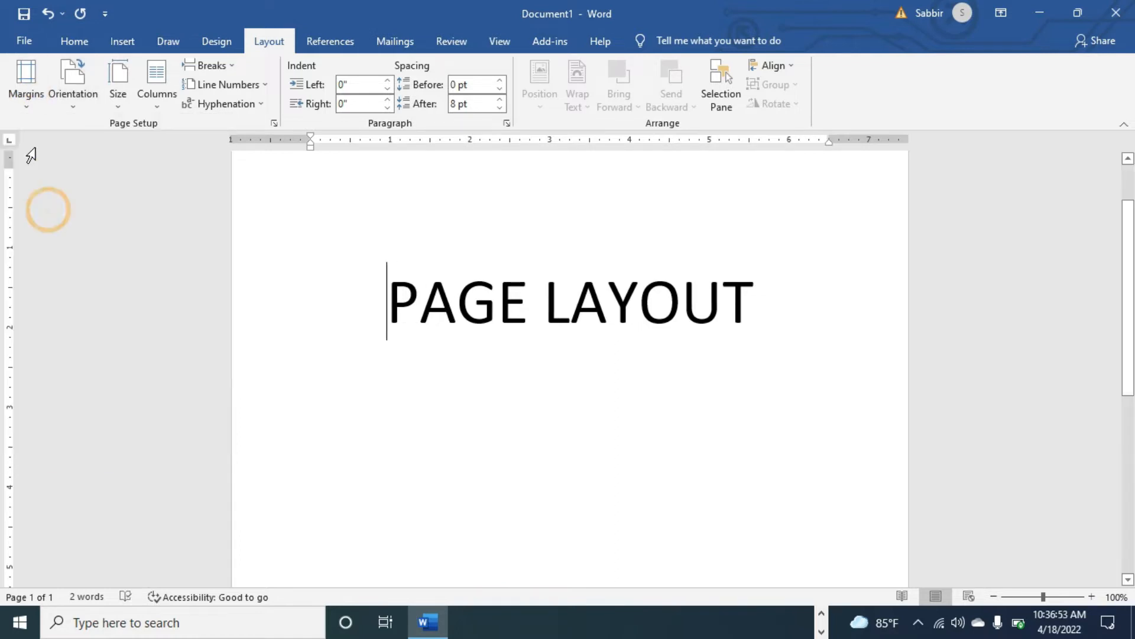
Step: Apply the Narrow margin preset with 0.5" on every side
click(28, 95)
click(60, 266)
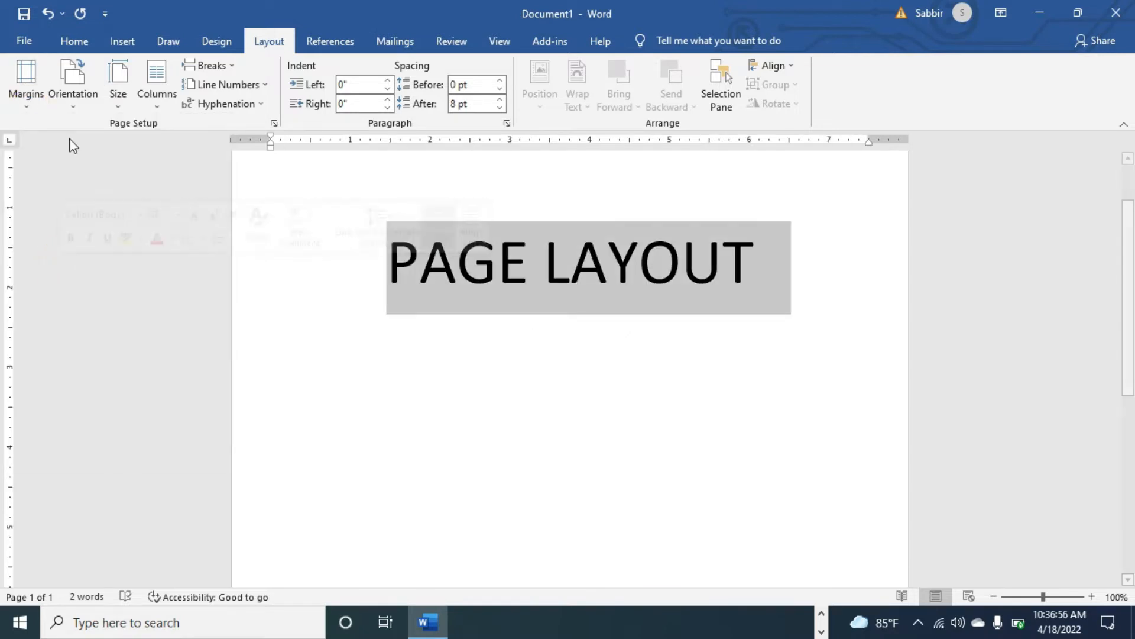
Step: Open the custom margin settings and move the dialog over the middle of the page
click(32, 78)
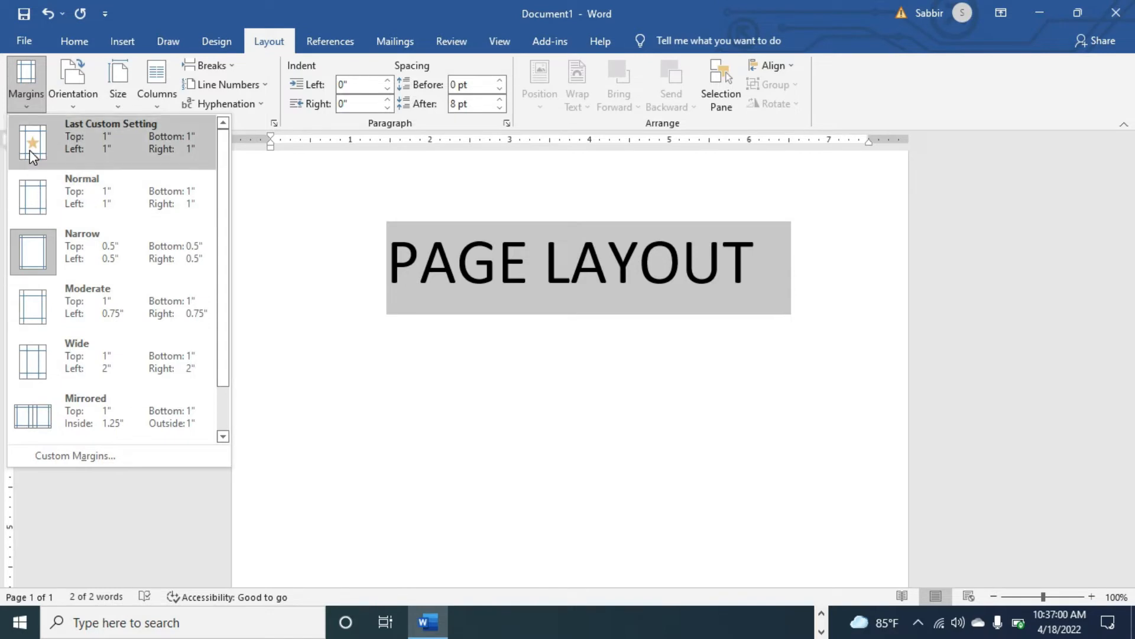
click(53, 458)
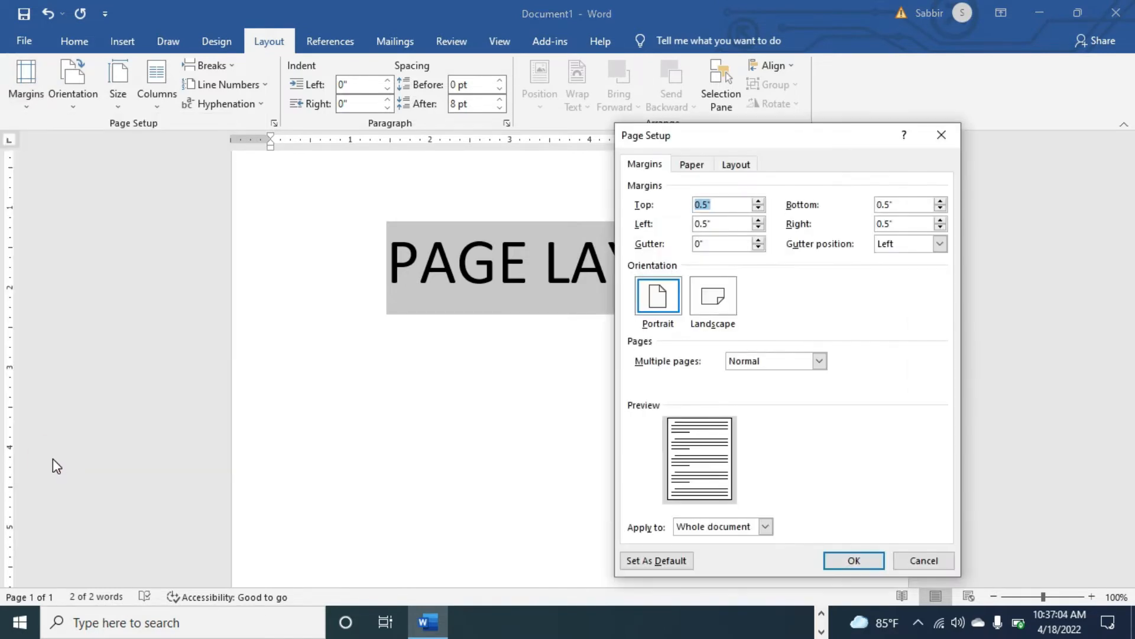
drag(731, 134, 487, 169)
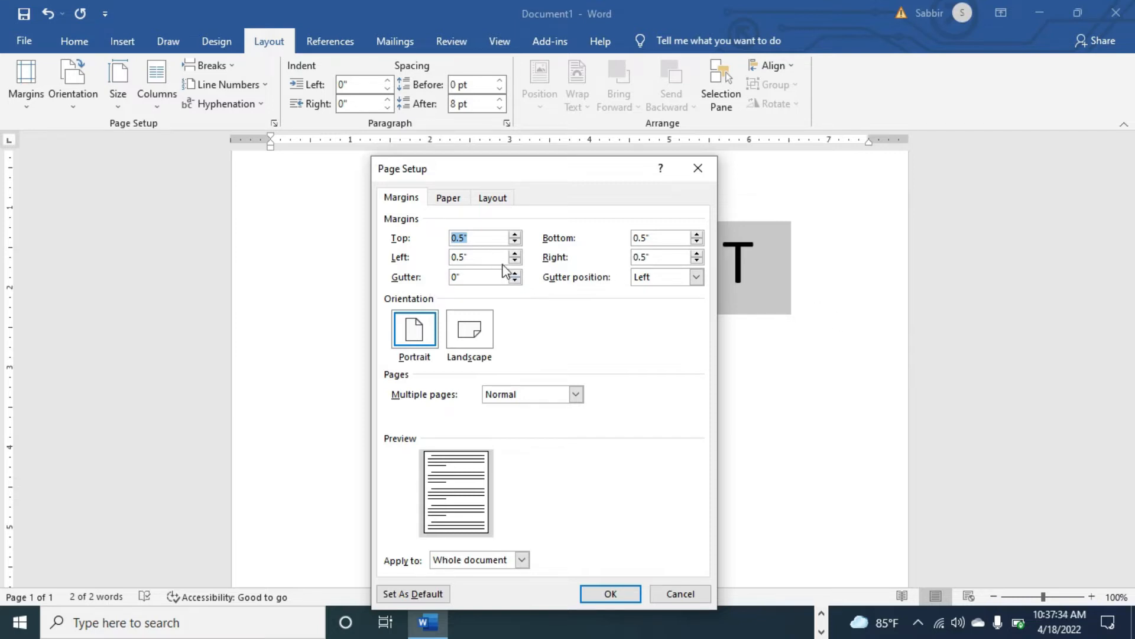
Step: Try the Top gutter position, and set the gutter position back to Left
click(695, 278)
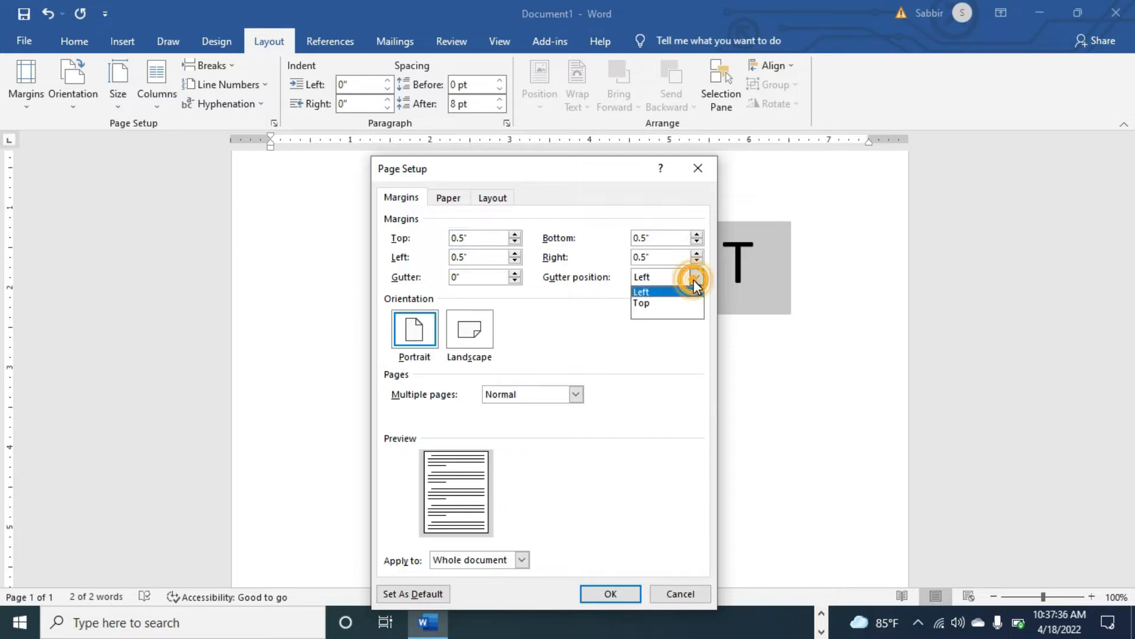
click(667, 303)
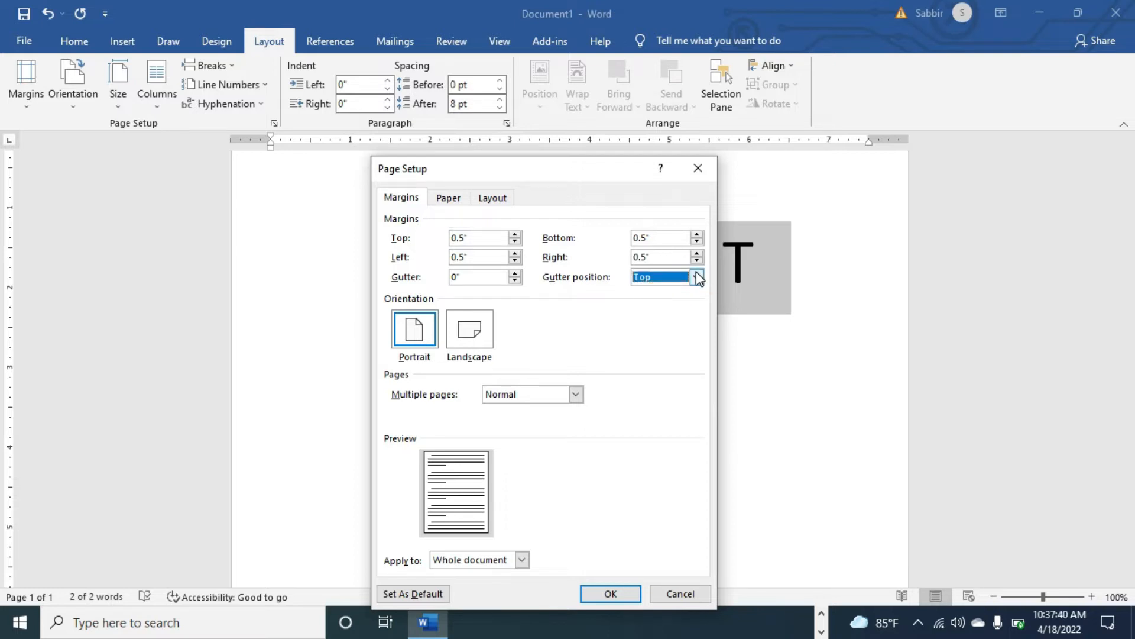
click(696, 277)
click(661, 292)
Step: Compare the Landscape and Portrait orientations in the page setup preview, ending on Portrait
click(464, 337)
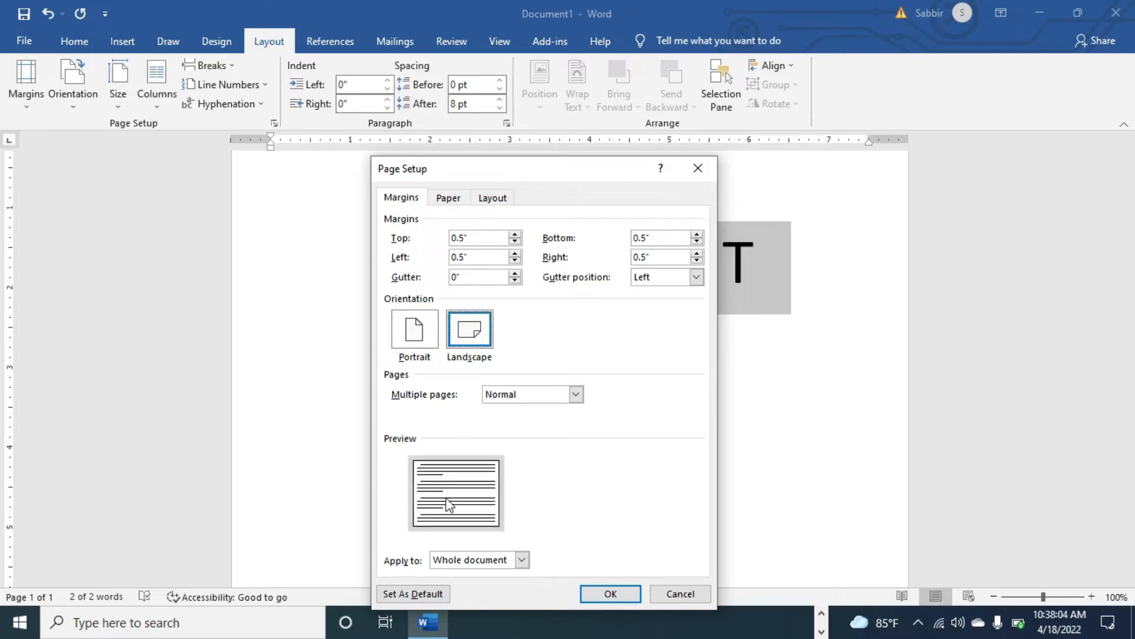
click(410, 340)
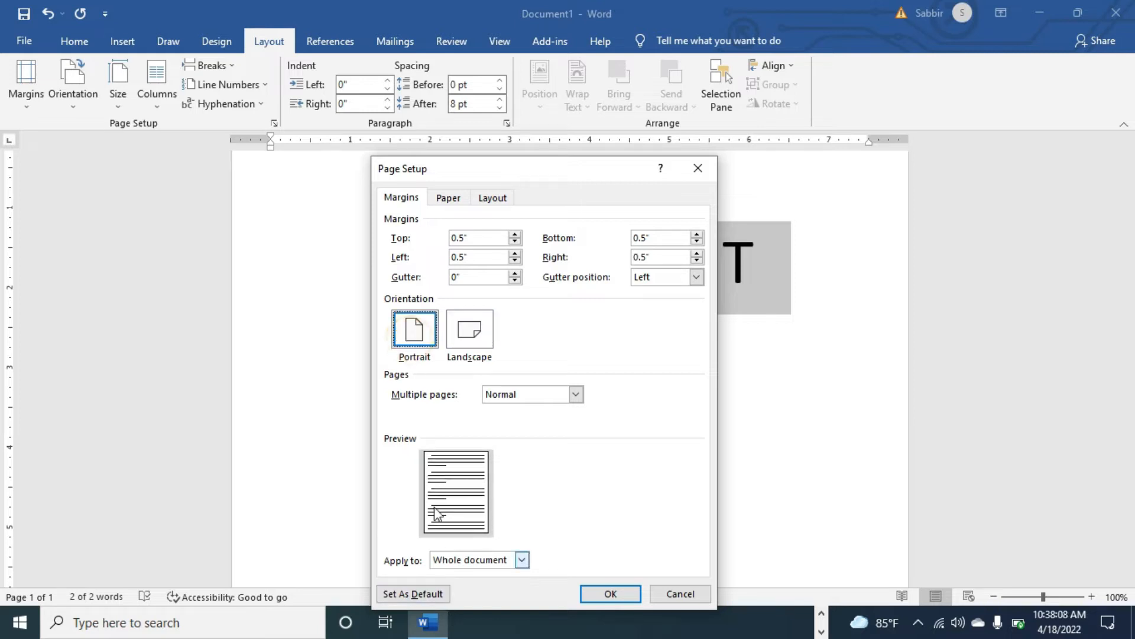
click(473, 332)
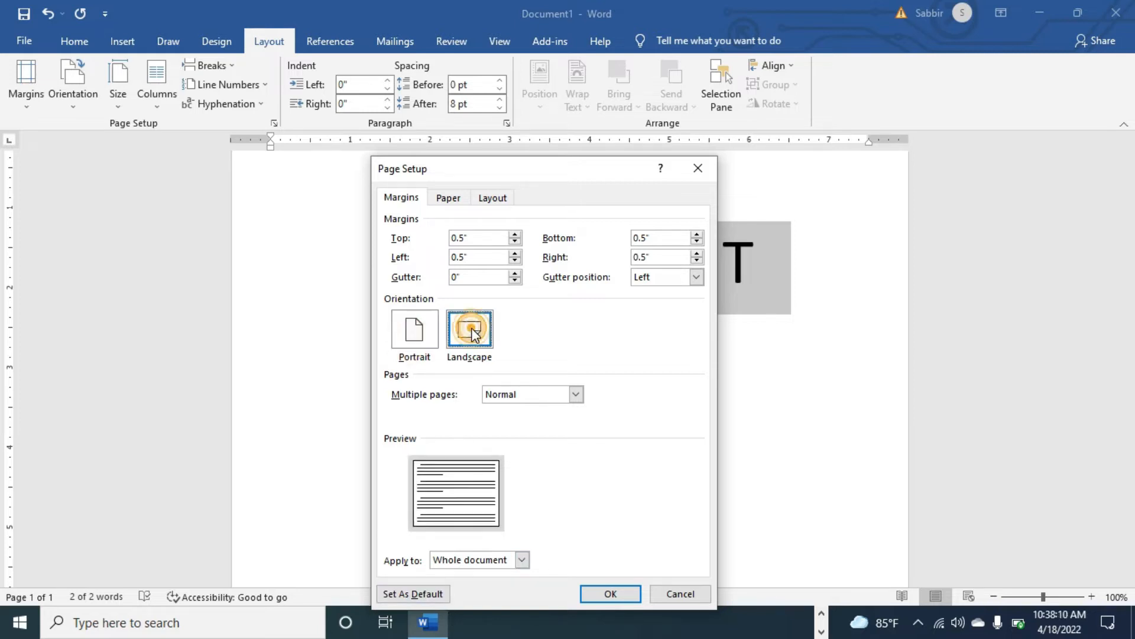
click(417, 334)
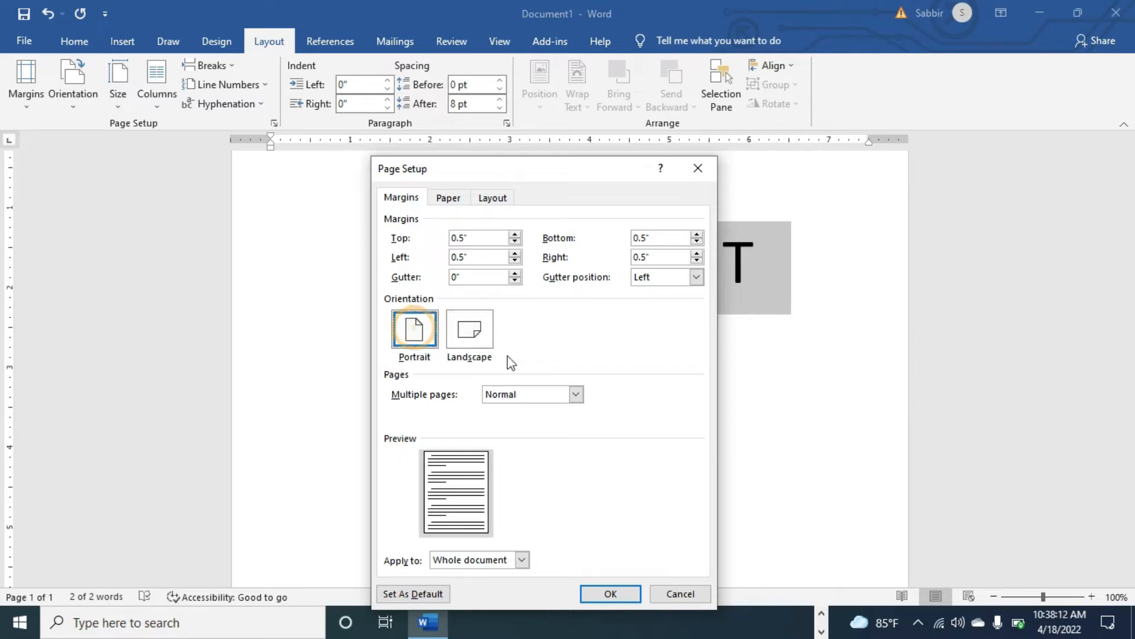
Step: Review the multiple pages options, keep Normal, and apply the page setup to the whole document
click(576, 395)
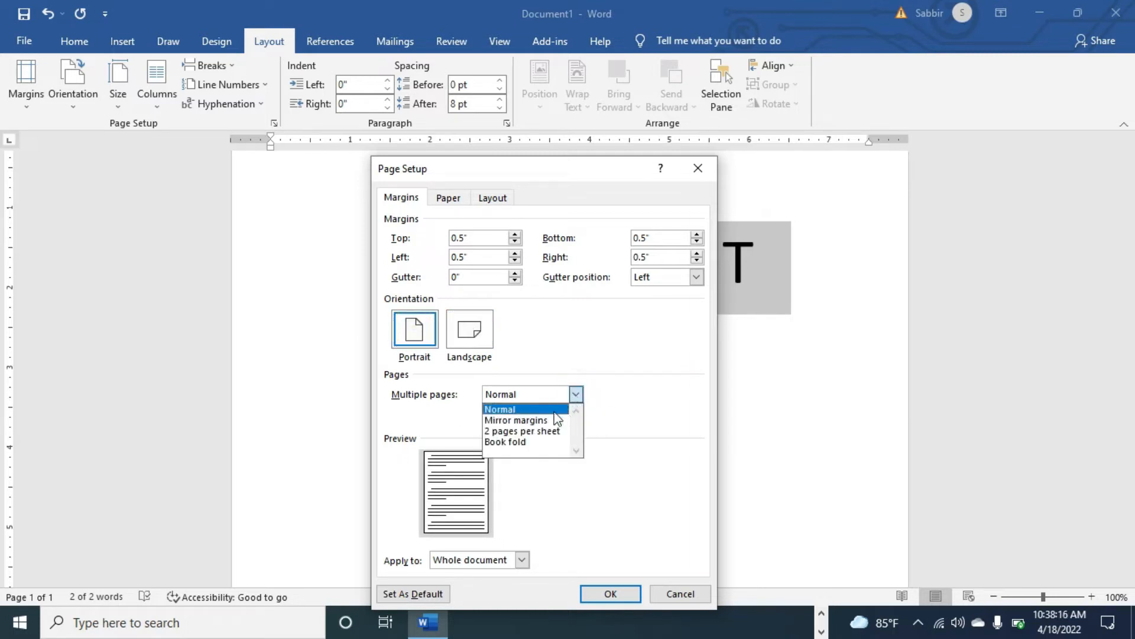
click(653, 362)
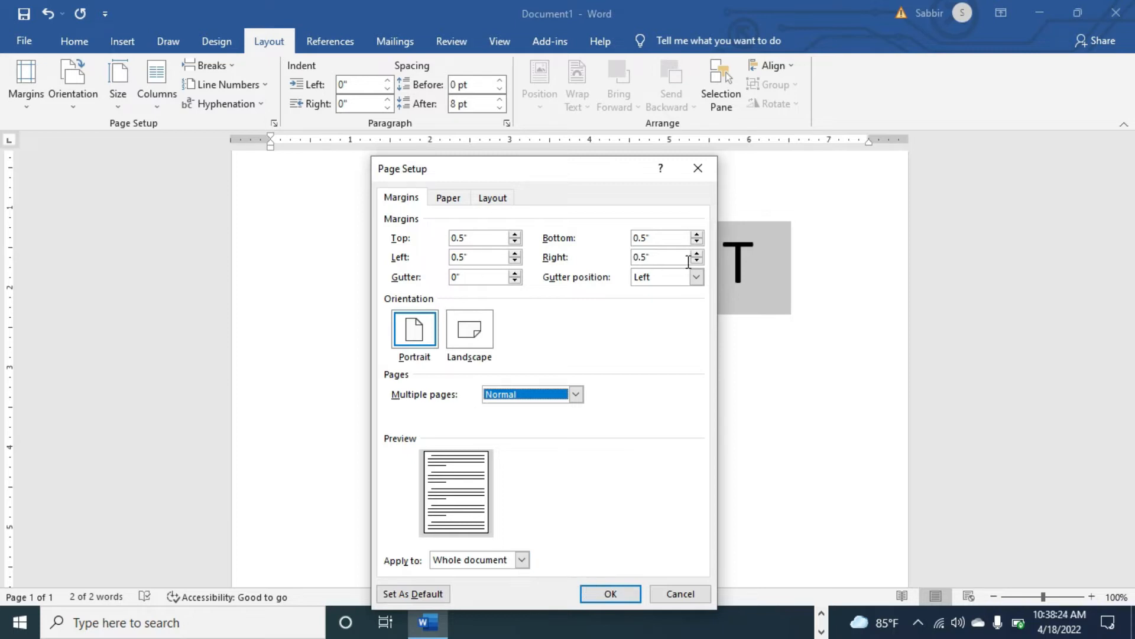
click(608, 596)
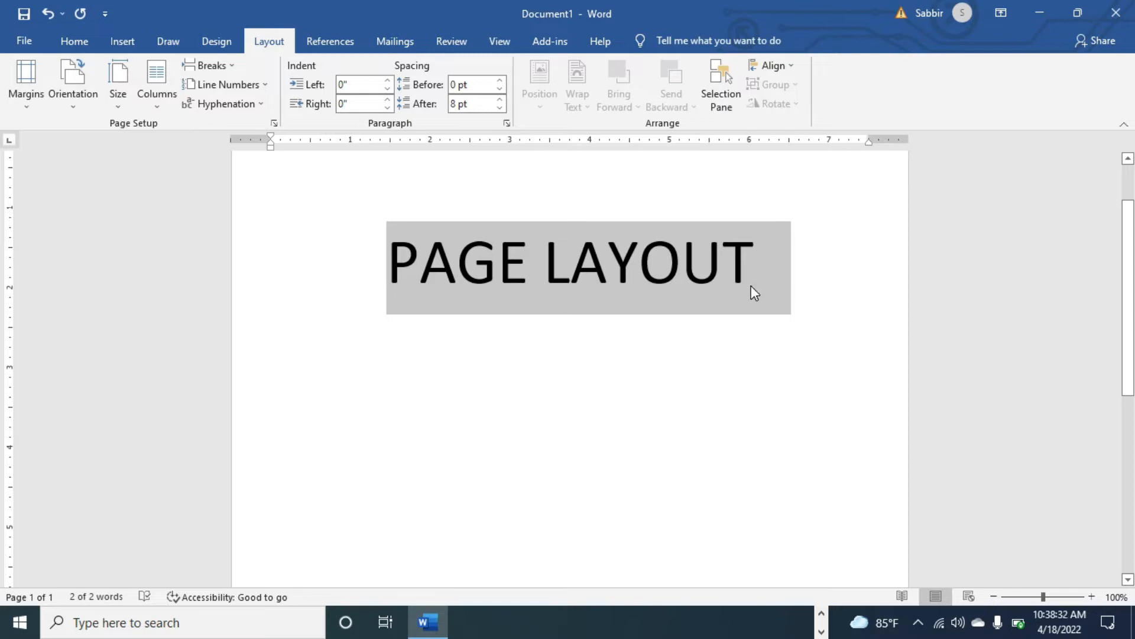
Step: Examine the page in the print preview and return to the document
key(ctrl+p)
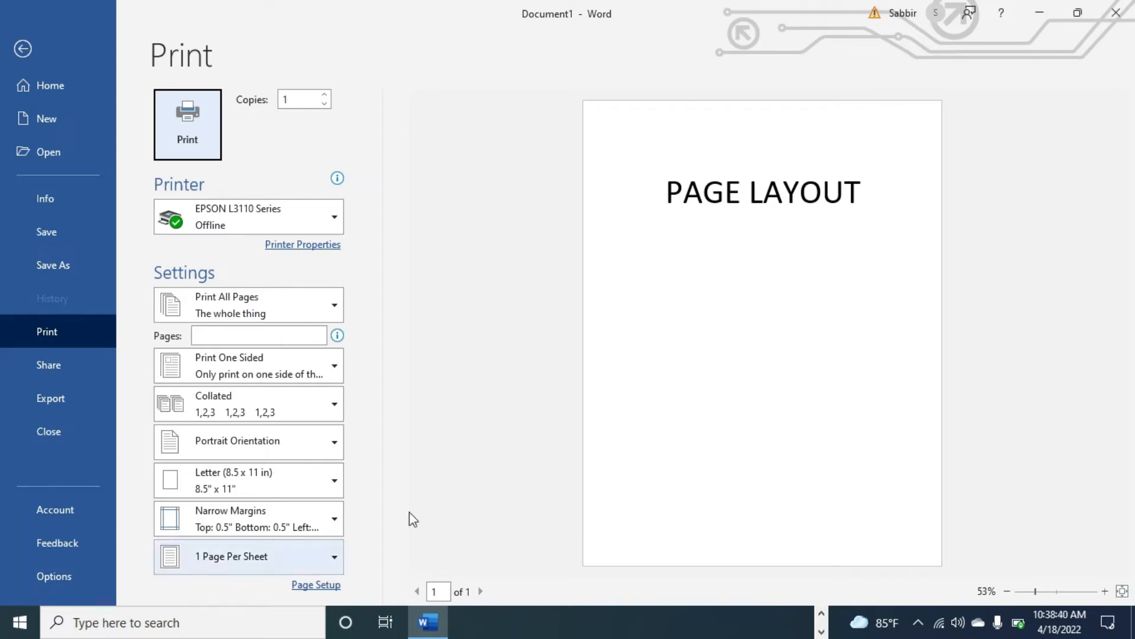
click(22, 48)
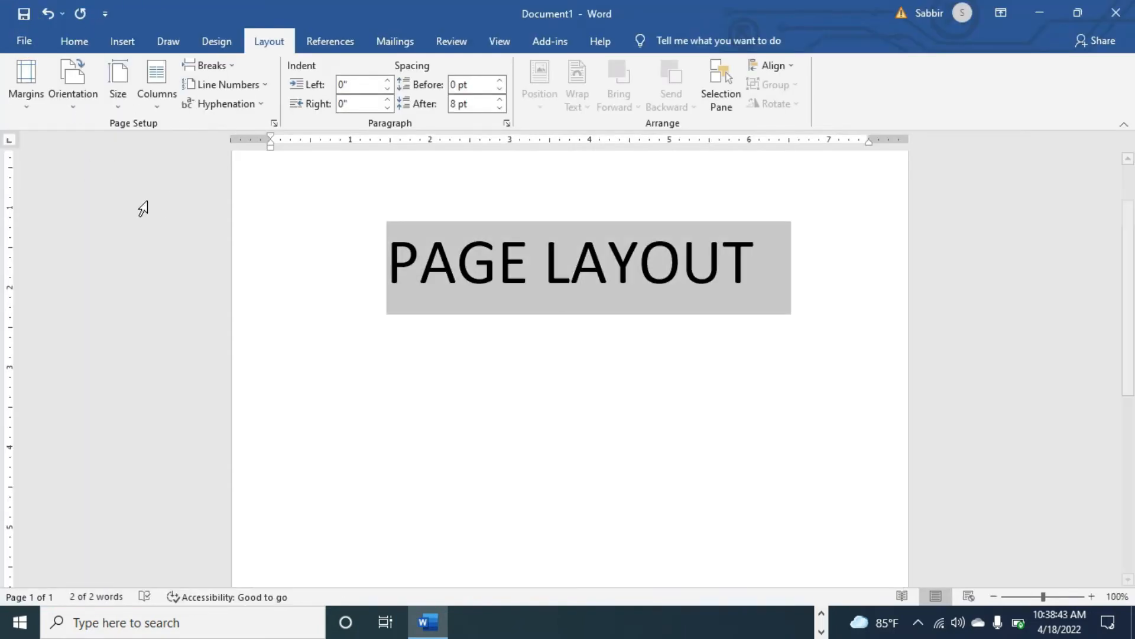
Step: Remove the blank line above the "PAGE LAYOUT" title and its centered alignment
click(406, 301)
click(379, 249)
key(BackSpace)
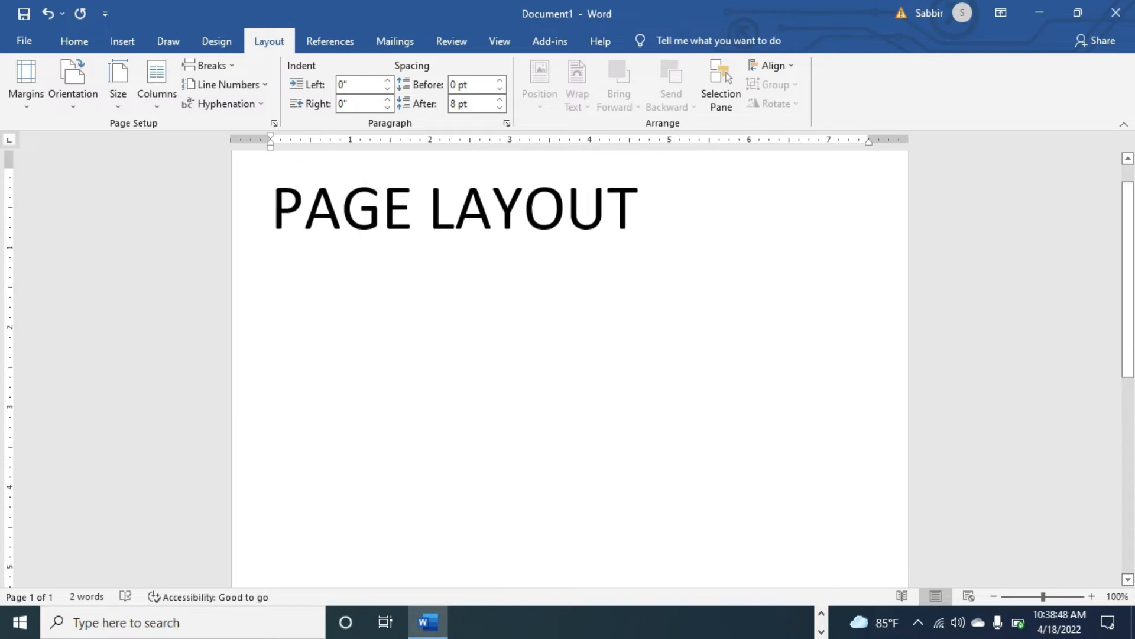
scroll(568, 366, down, 2)
scroll(568, 367, up, 3)
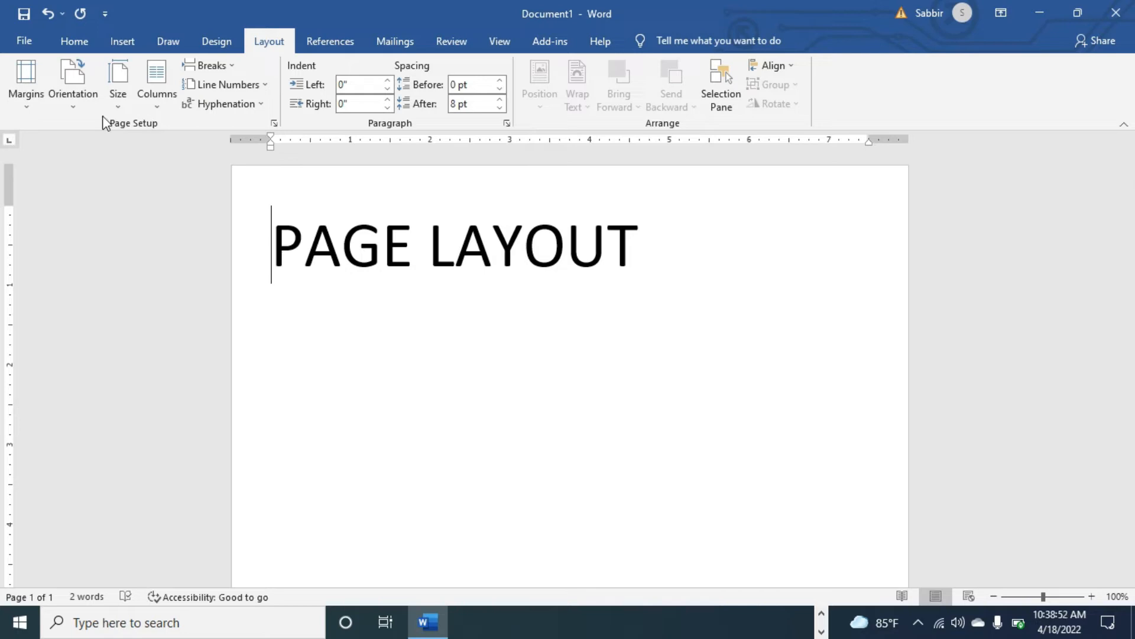
Step: Set a custom top margin of 3" for the whole document
click(21, 100)
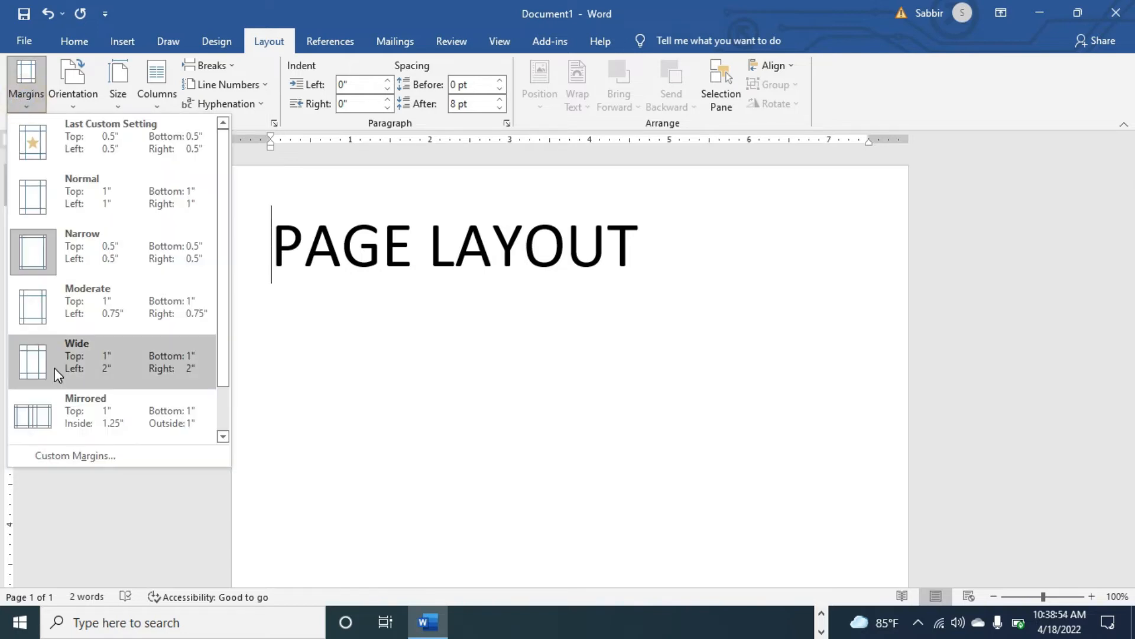
click(75, 455)
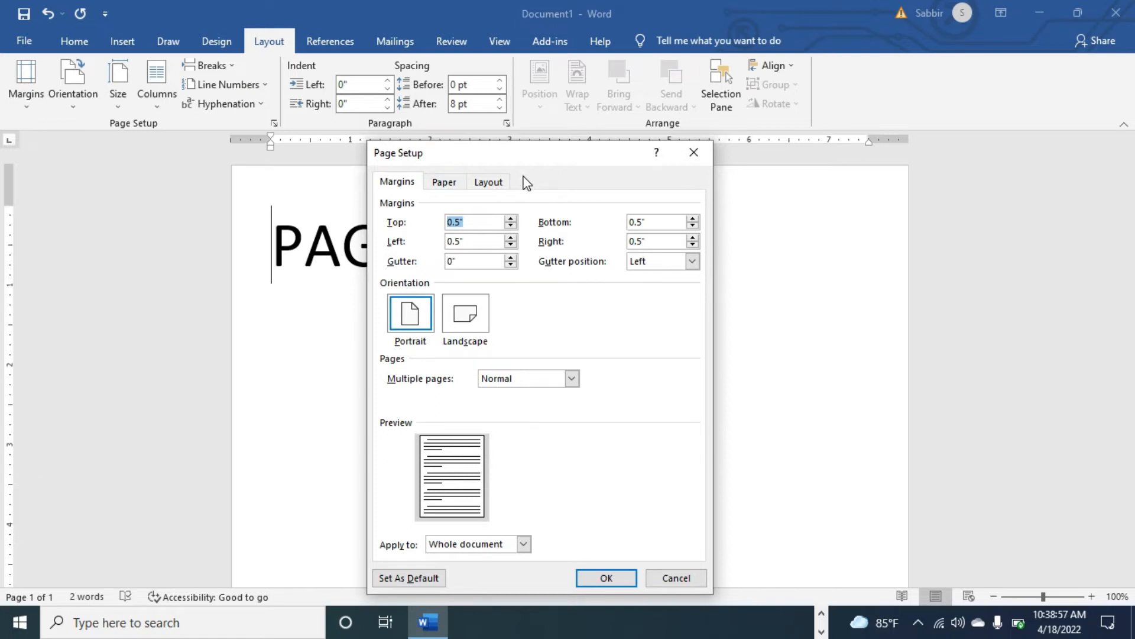
drag(544, 154, 890, 156)
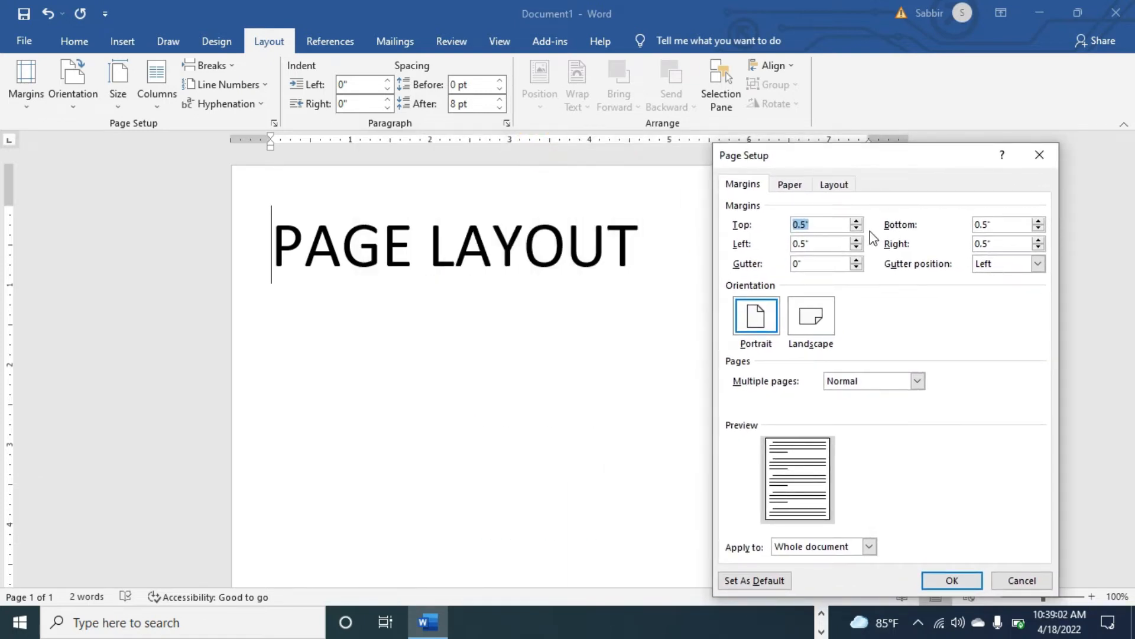
drag(858, 224, 858, 224)
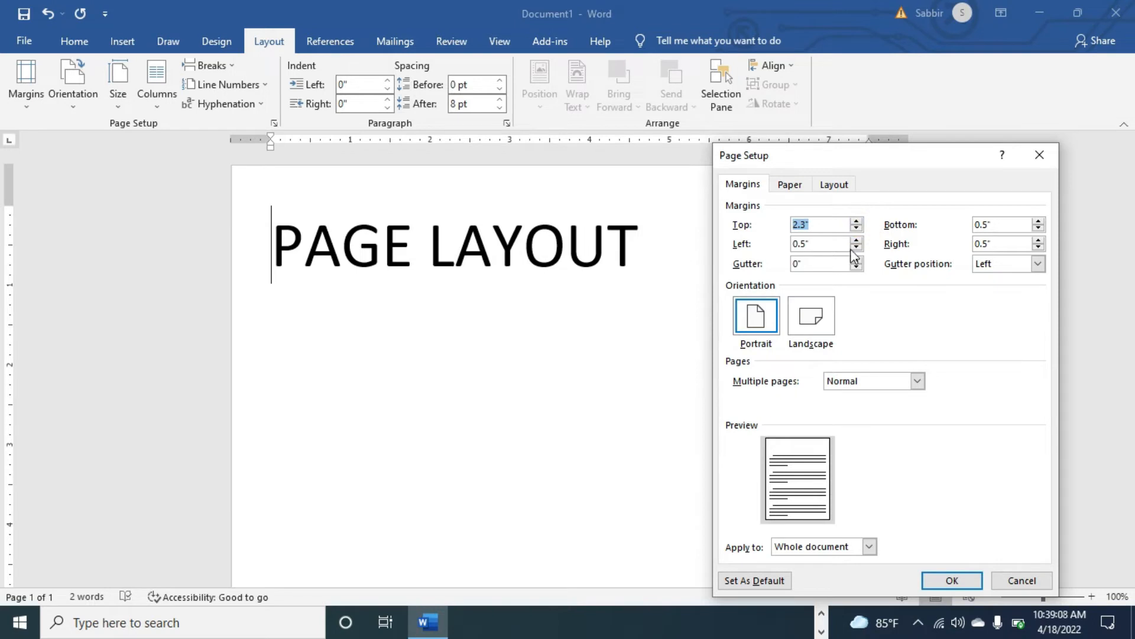
click(858, 224)
click(858, 224)
click(859, 224)
click(858, 224)
click(858, 225)
click(858, 224)
click(858, 224)
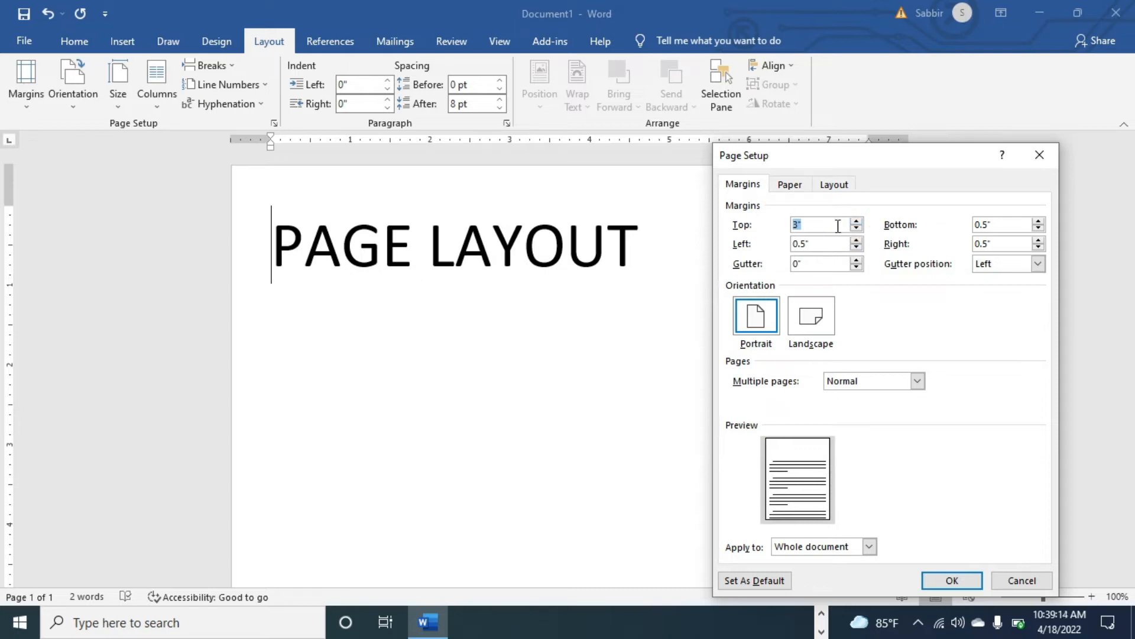
click(936, 575)
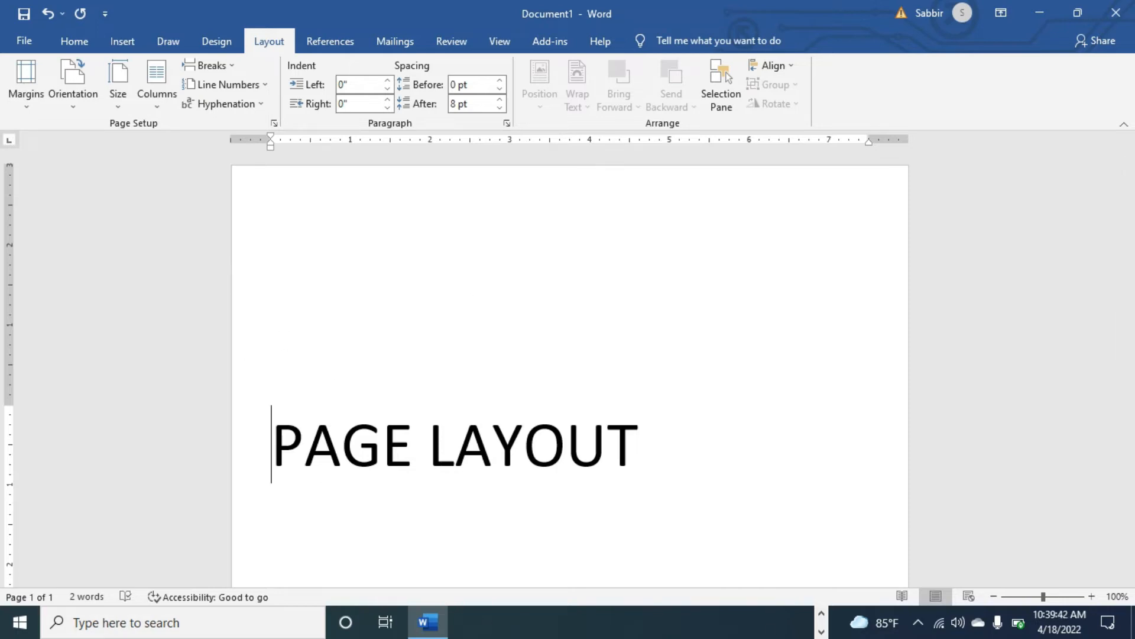
Step: Switch to Chrome and search Google for "STAMP PAPER"
click(819, 618)
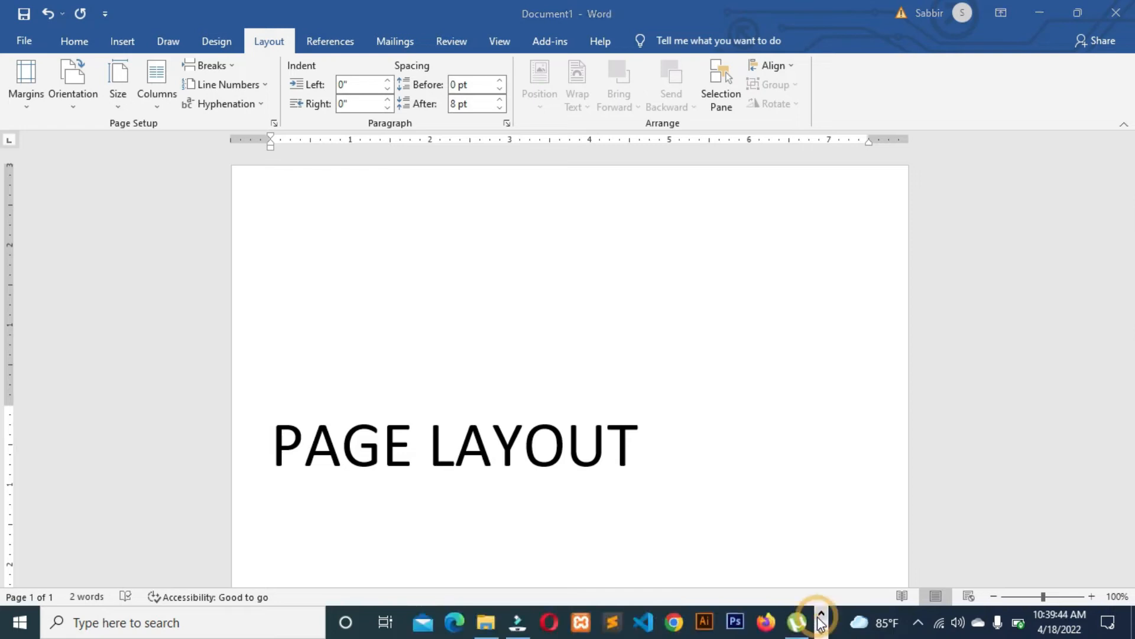
click(676, 630)
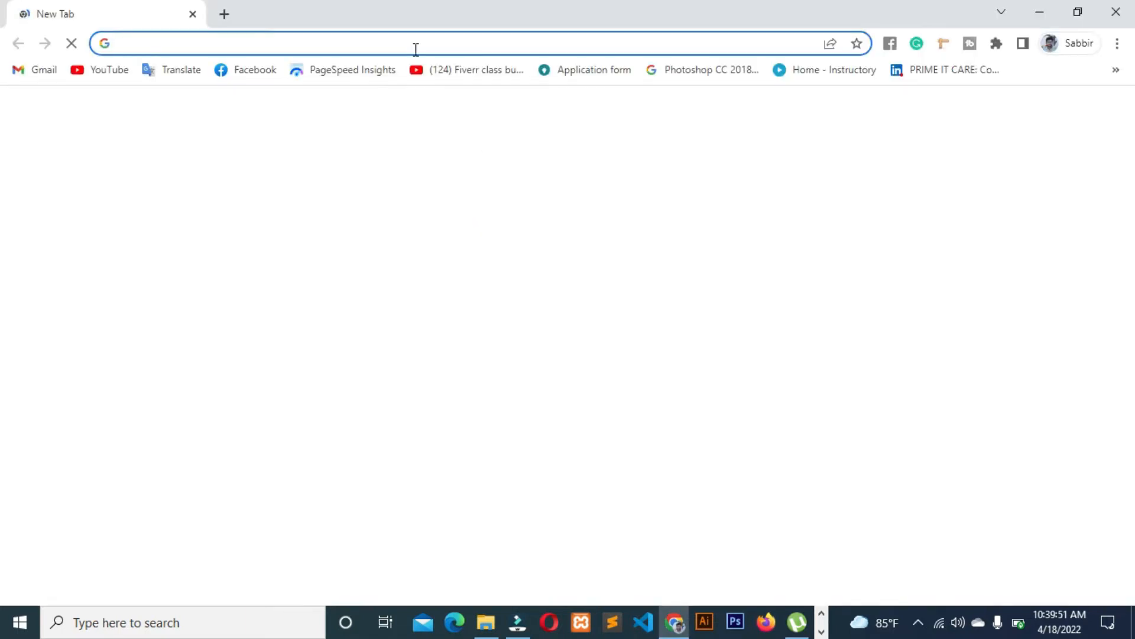
click(416, 50)
text(STAMP PAPE)
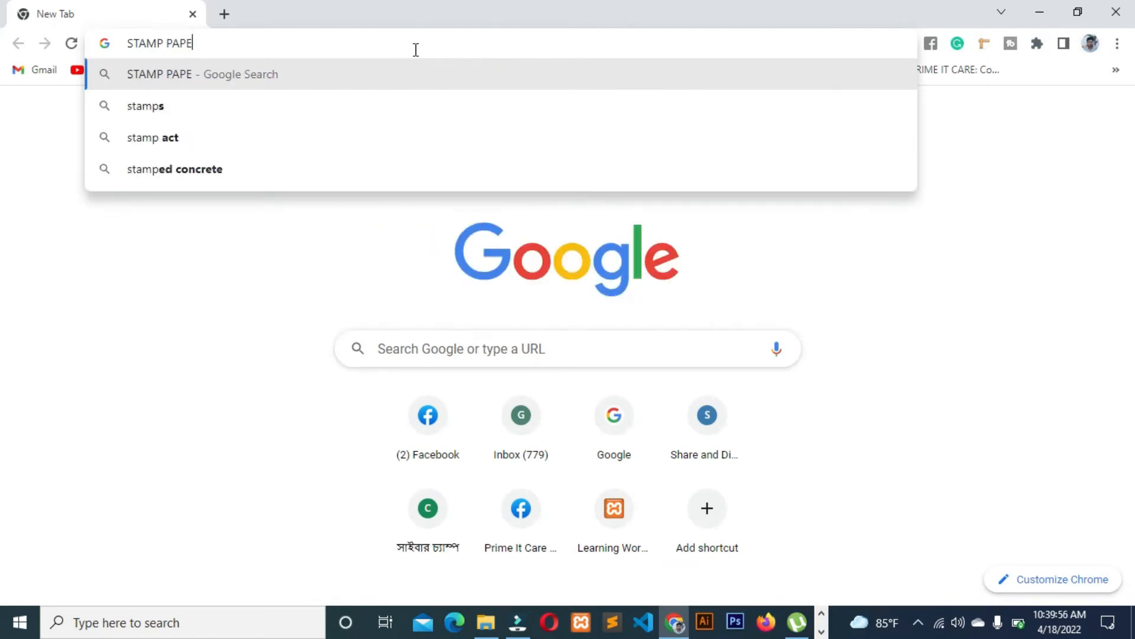
text(R)
key(Return)
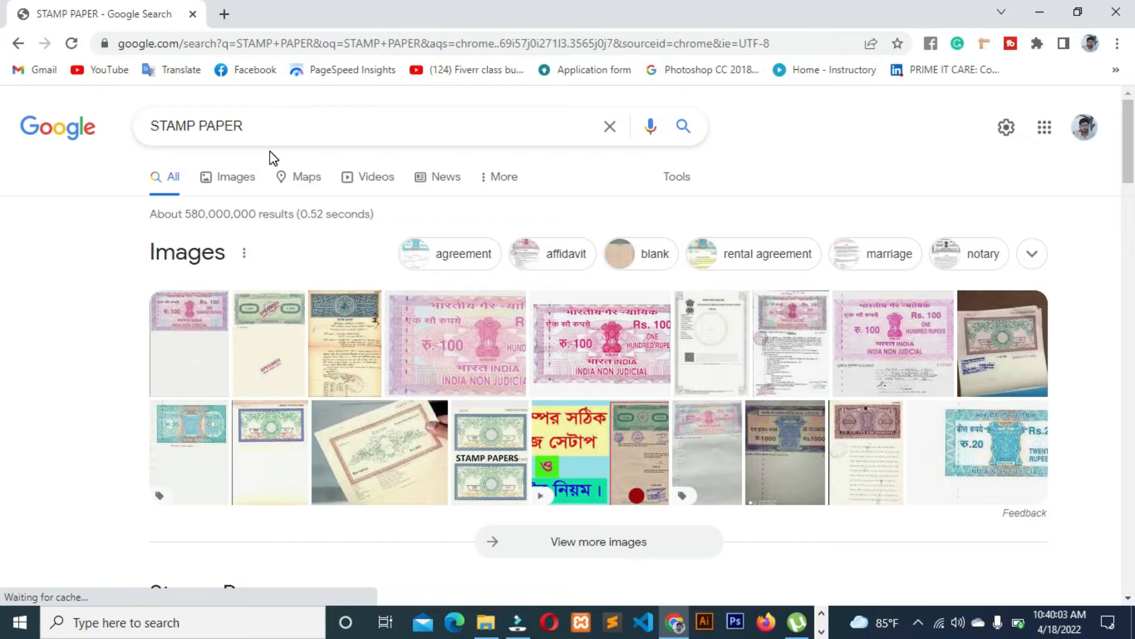
Step: Refine the Google search to "STAMP PAPER BD"
click(252, 130)
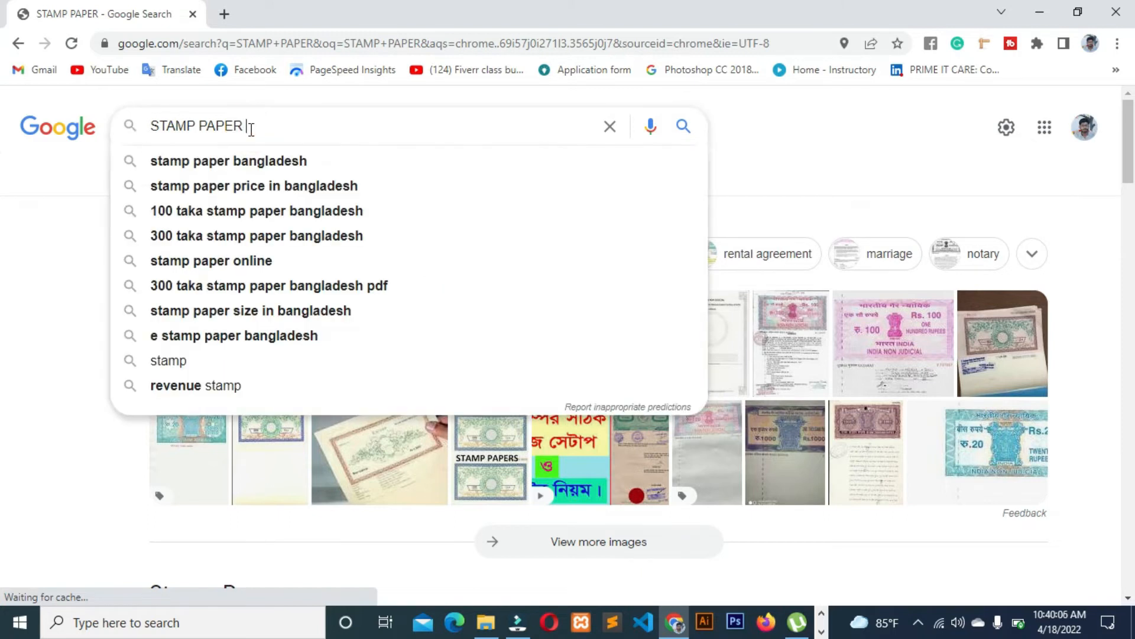
key(Escape)
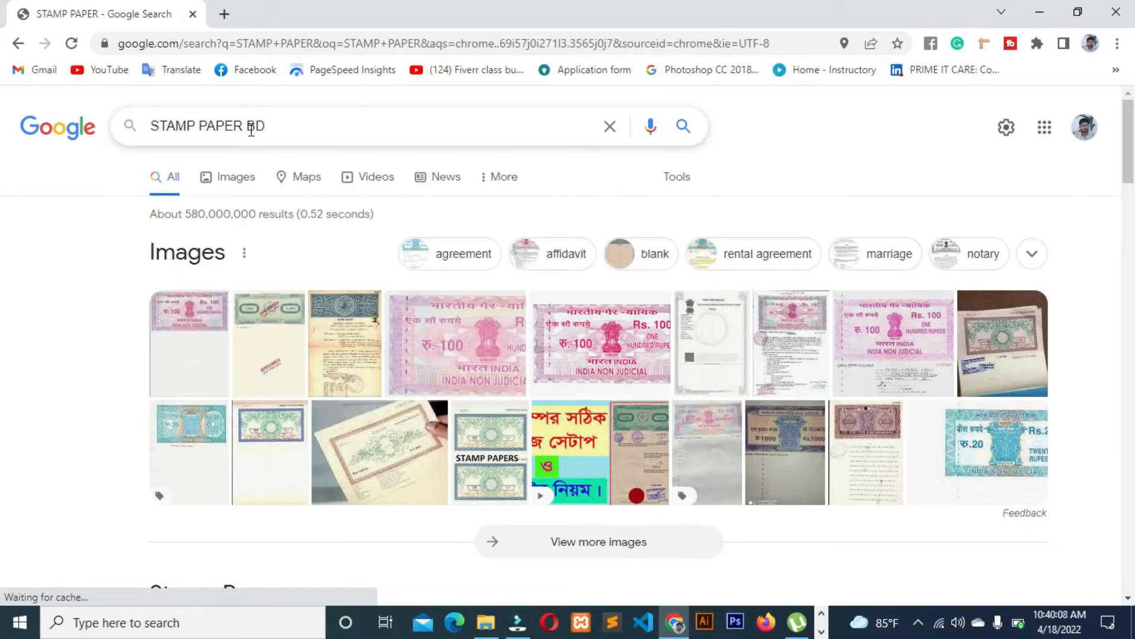
key(Return)
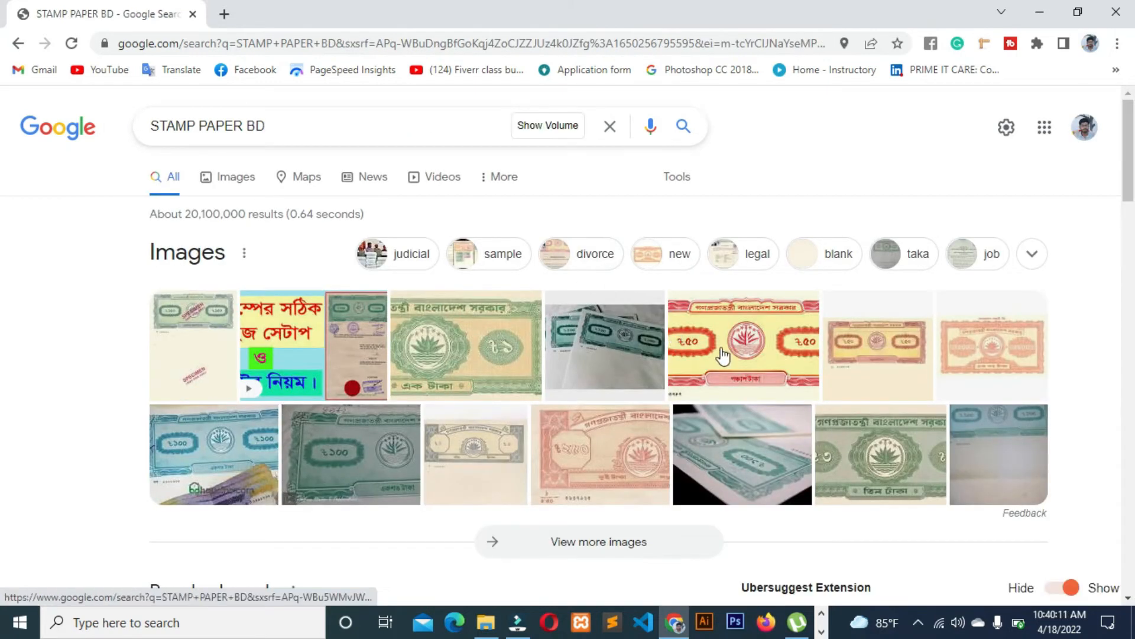
Step: Examine the red 50 taka stamp and the green stamp paper sheets in the image results
click(741, 354)
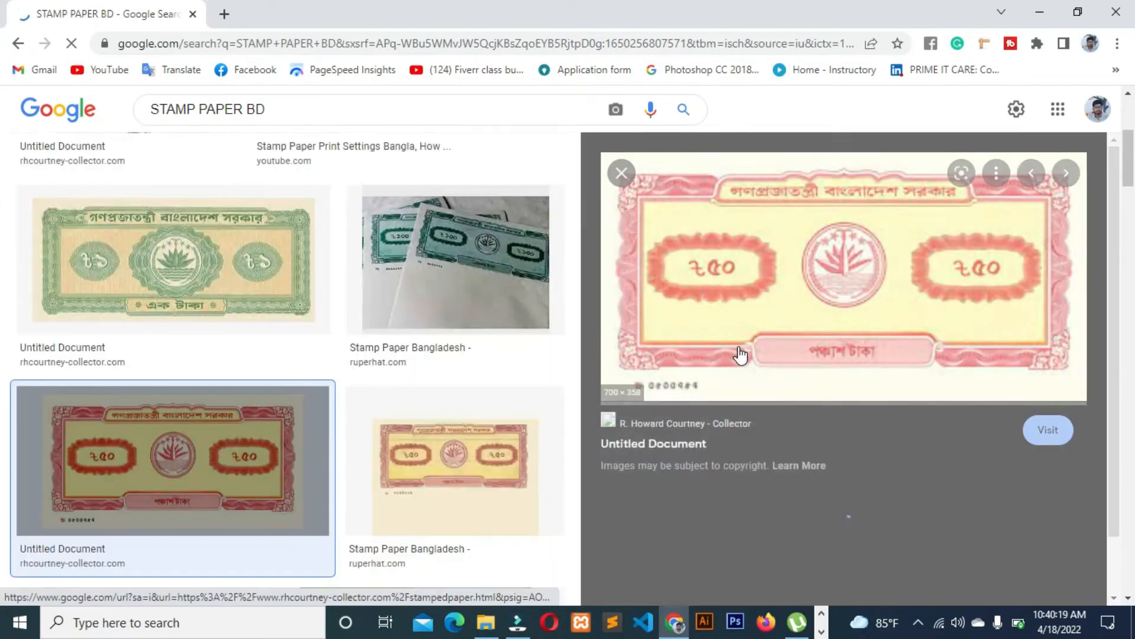
scroll(741, 353, down, 2)
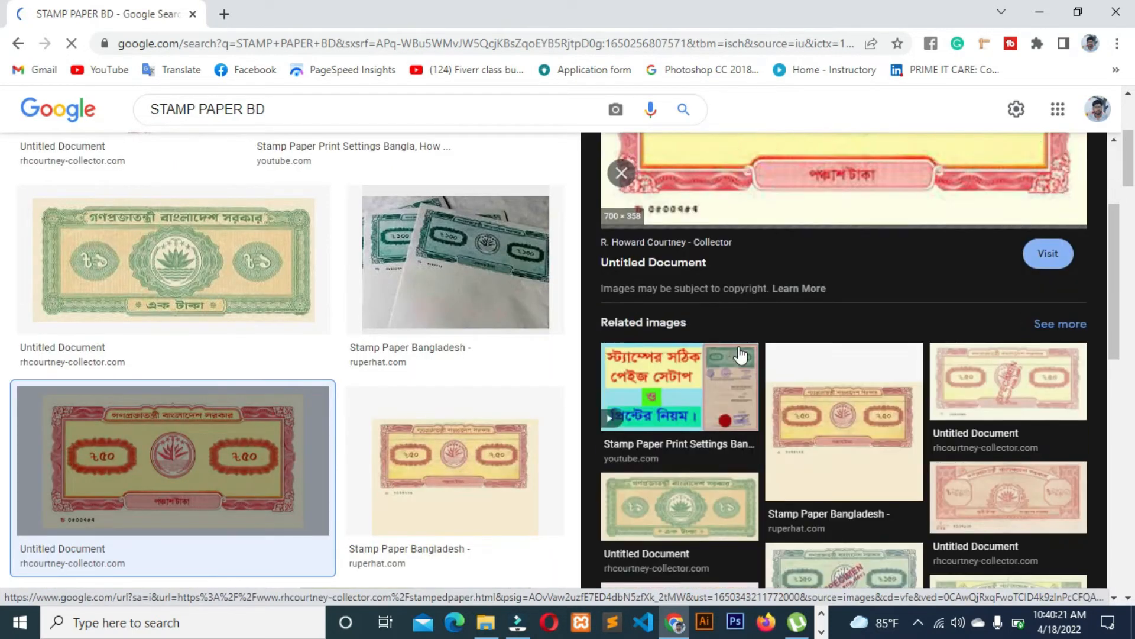
scroll(799, 297, up, 2)
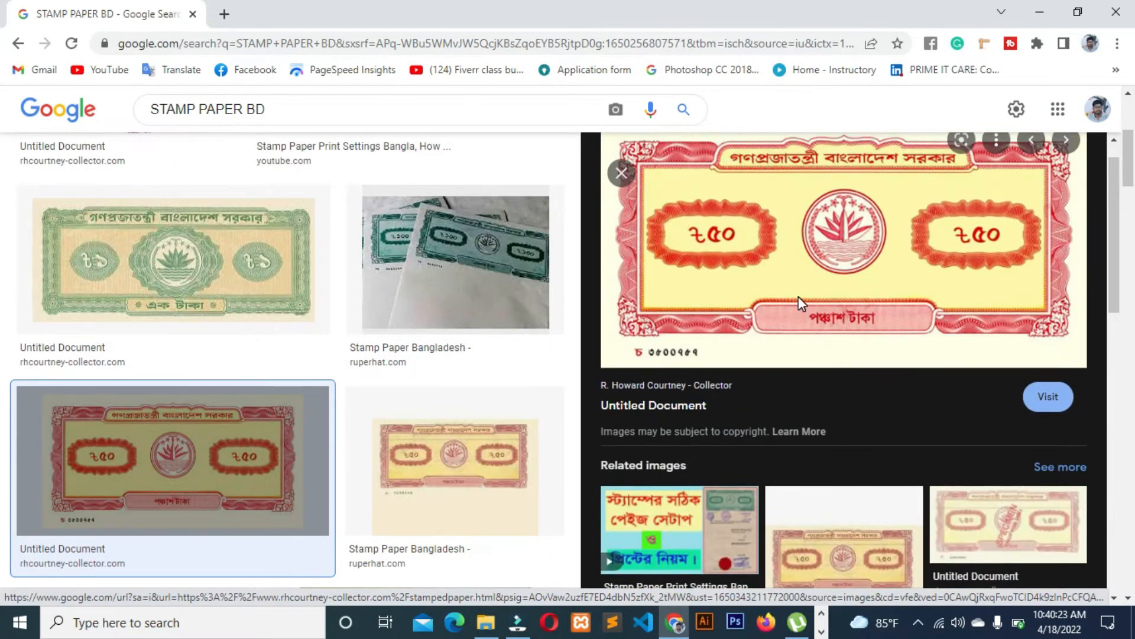
click(479, 275)
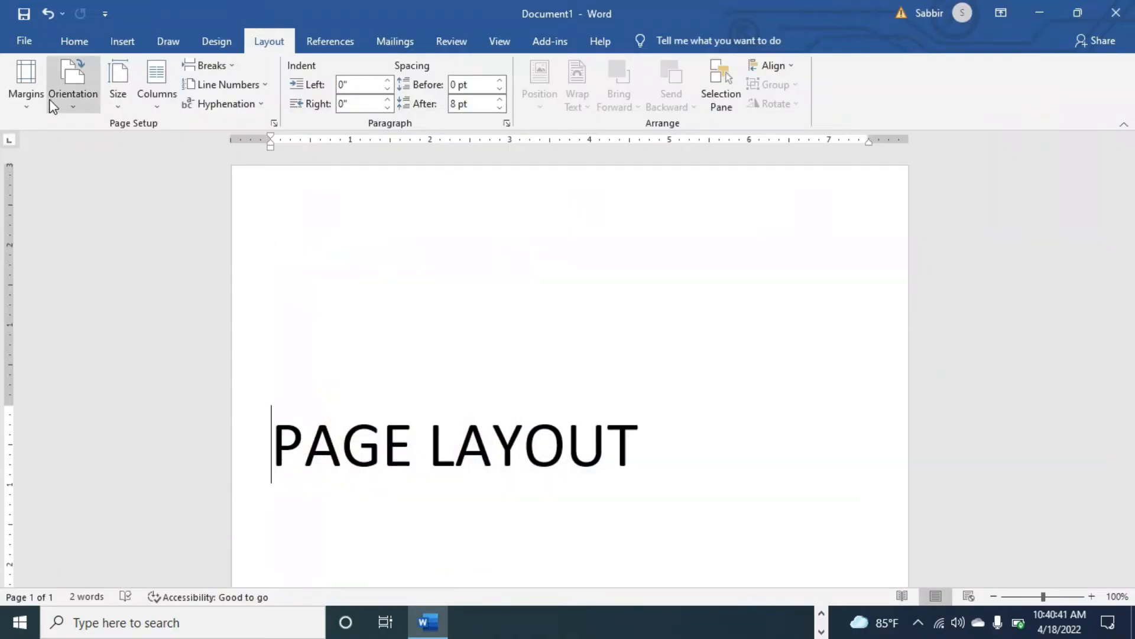
Step: Back in Word, set custom left and right margins of 1" for the whole document
click(41, 104)
click(50, 457)
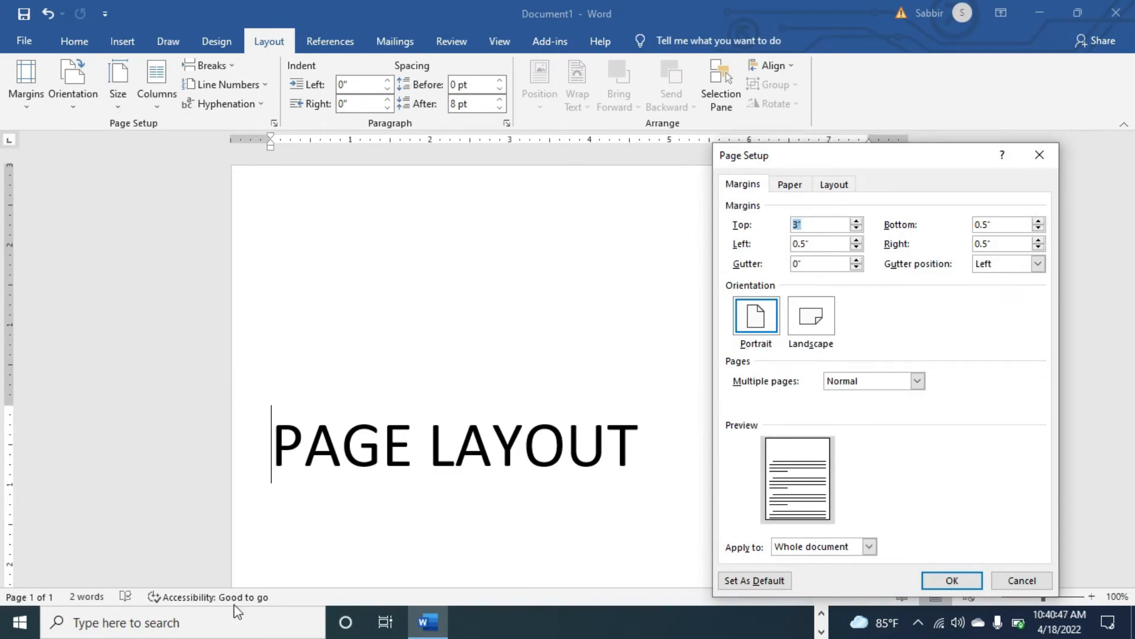
triple_click(857, 240)
click(857, 240)
click(857, 247)
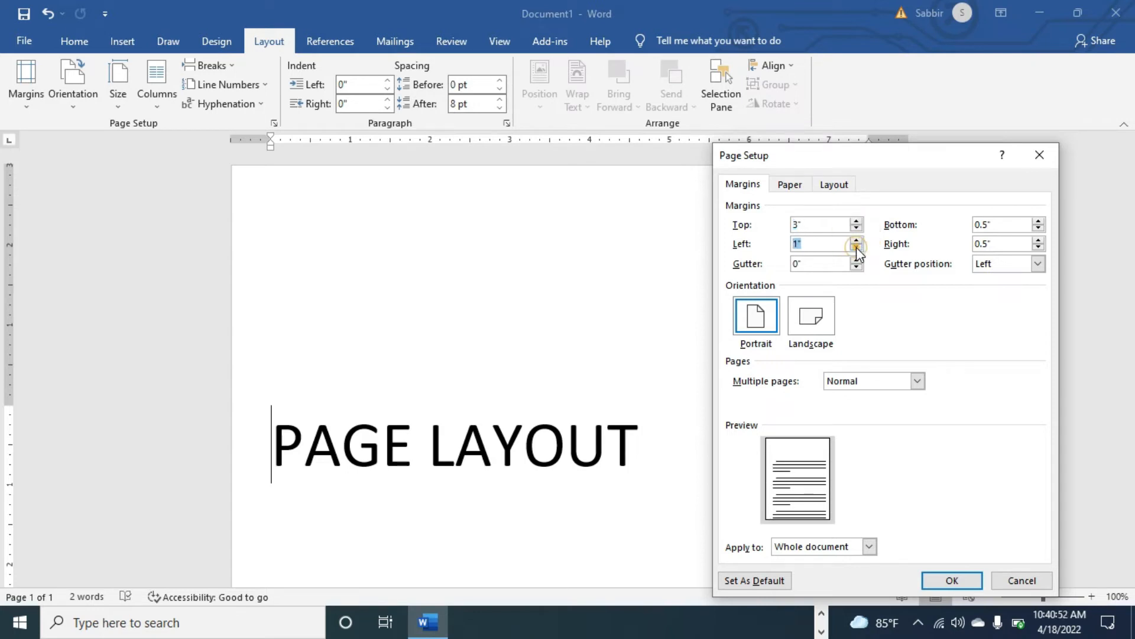
click(1039, 240)
click(947, 581)
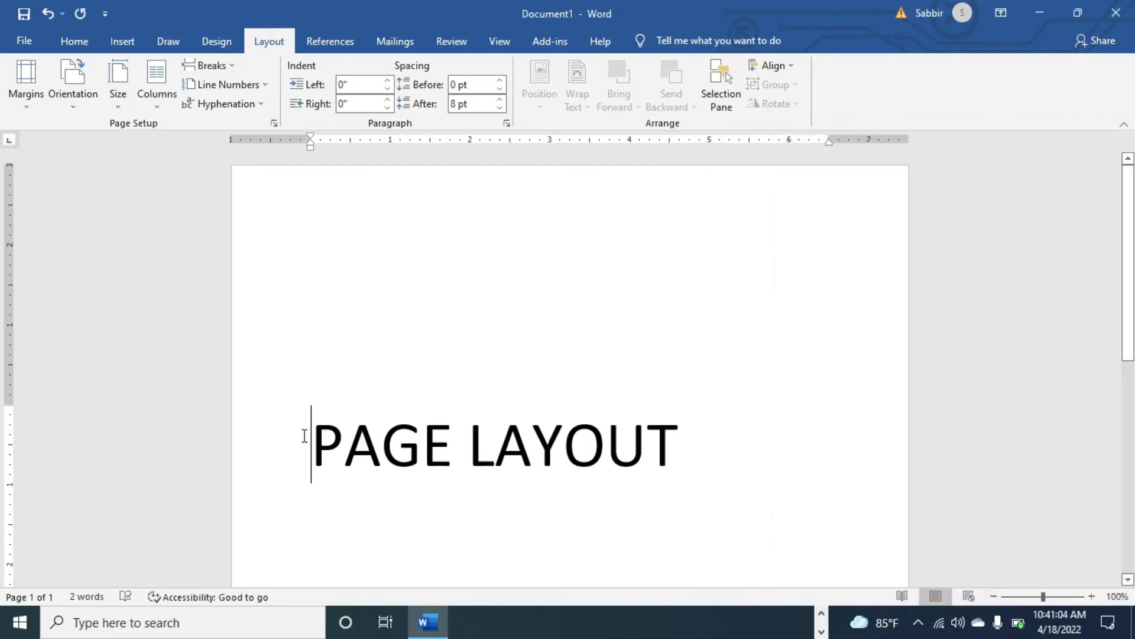
Step: Align the "PAGE LAYOUT" title to the right and review the margin presets
click(871, 434)
key(ctrl+r)
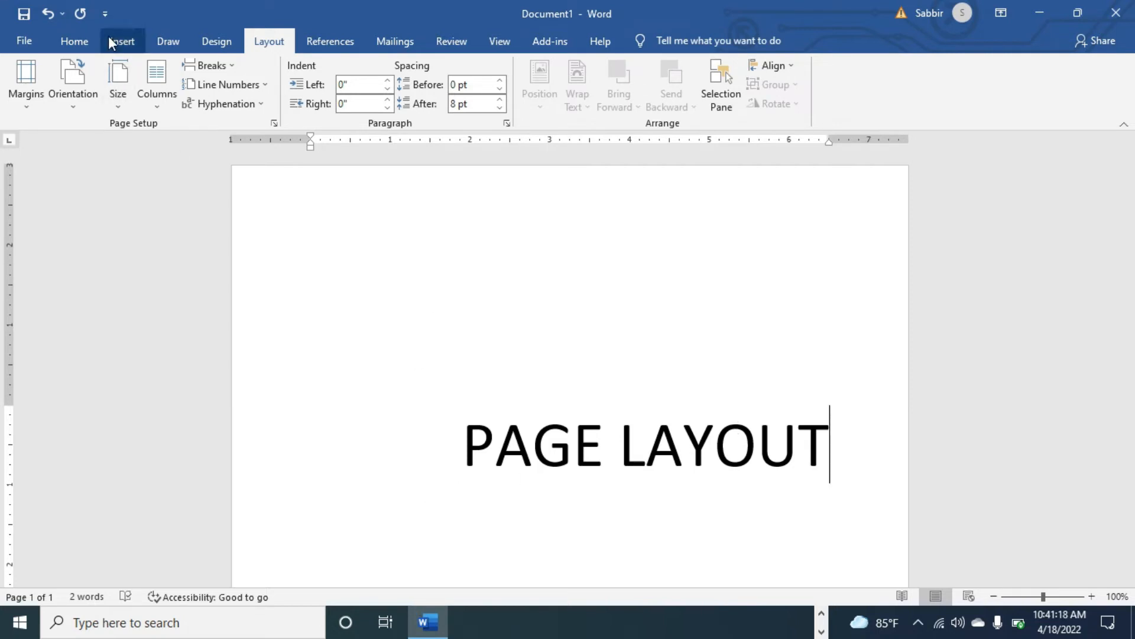
click(38, 112)
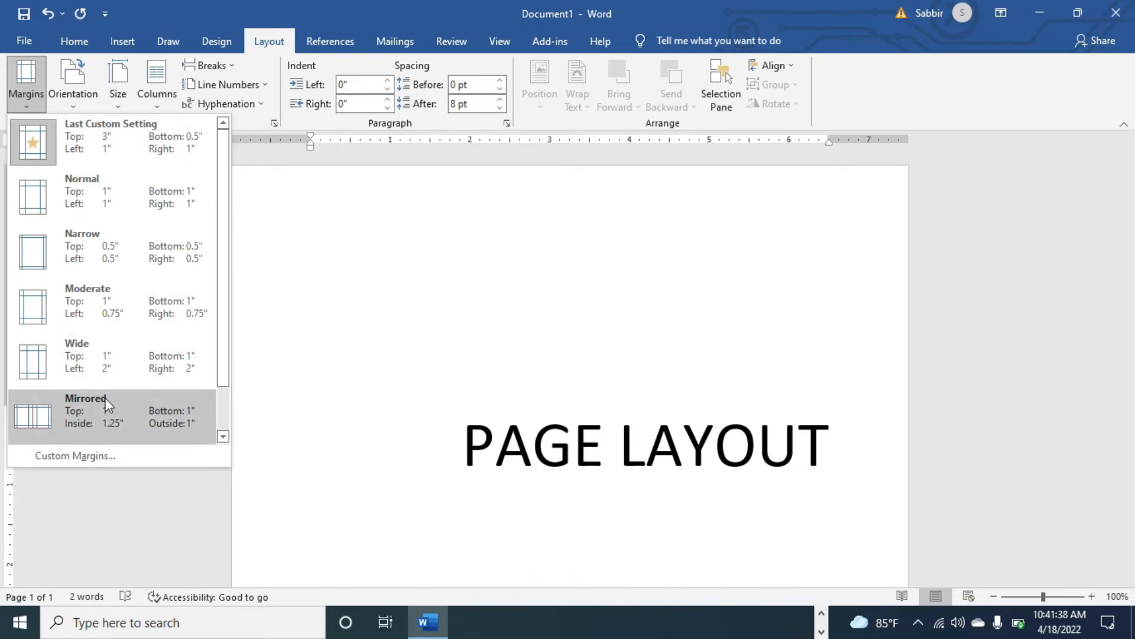
Step: Switch the page orientation to Landscape and back to Portrait
click(77, 95)
click(77, 95)
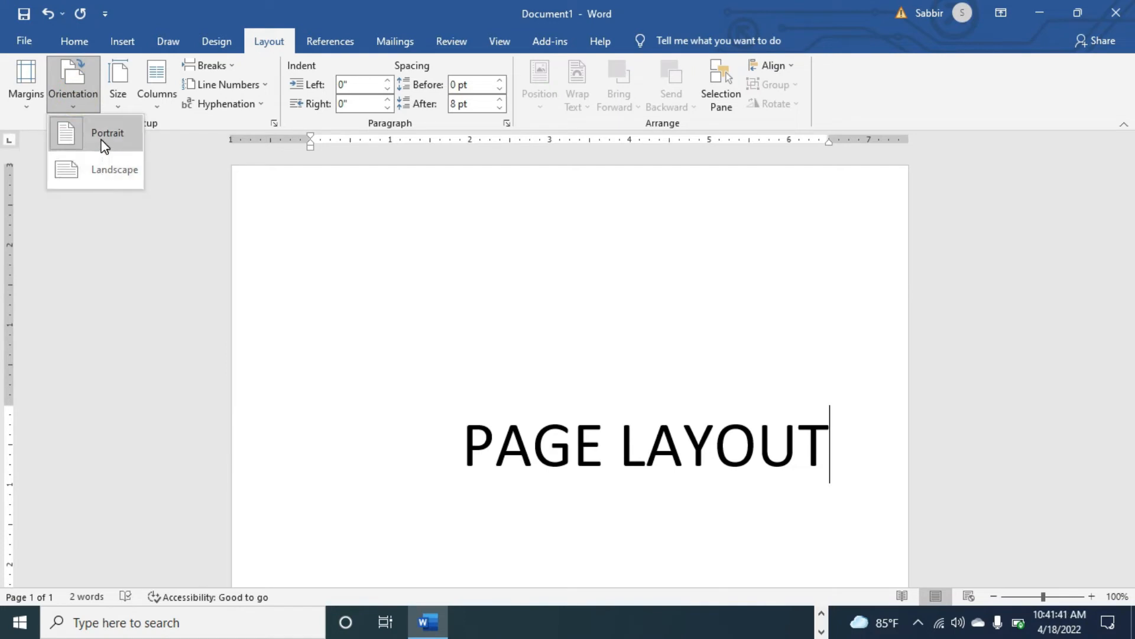
click(102, 169)
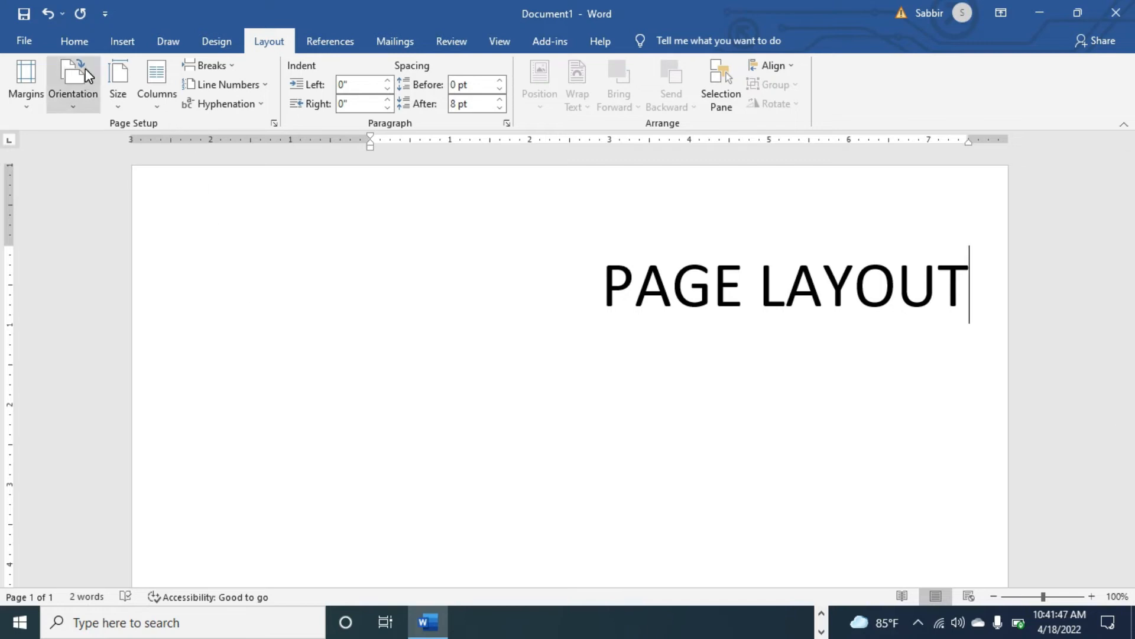
click(73, 89)
click(90, 130)
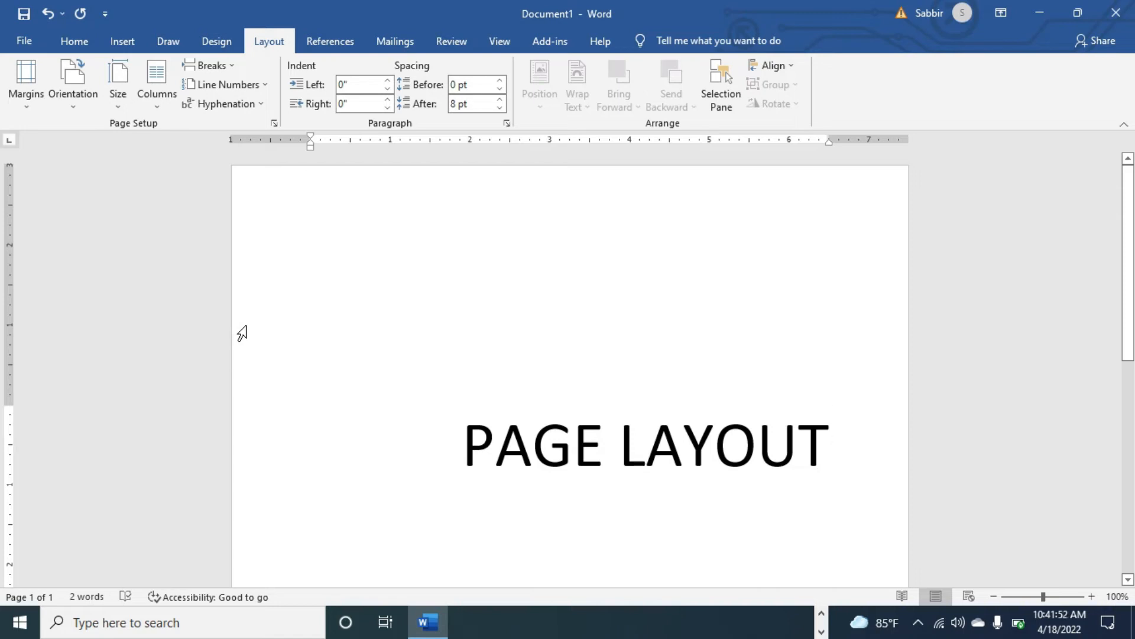
Step: Review the full list of preset paper sizes, from A4 to 17 x 22 in
click(119, 86)
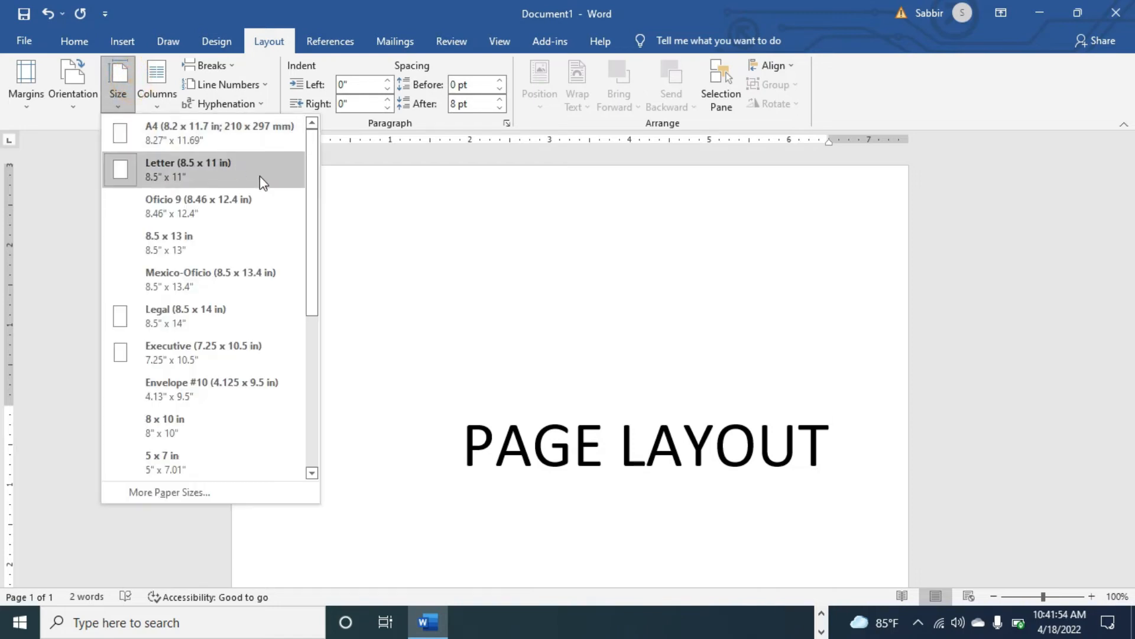
click(472, 223)
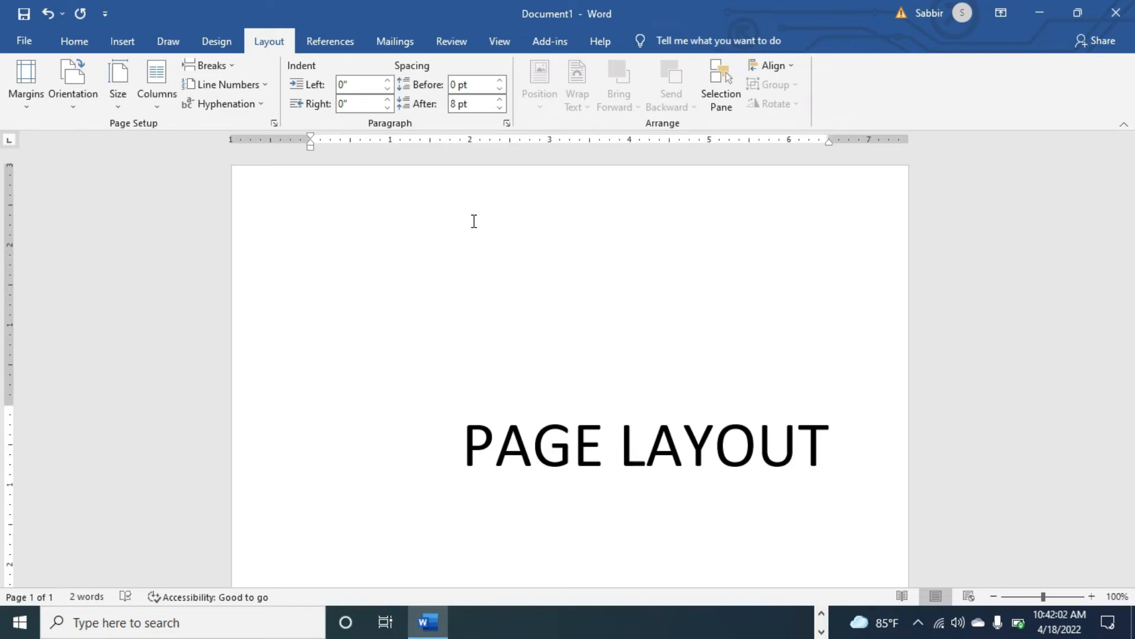
click(123, 94)
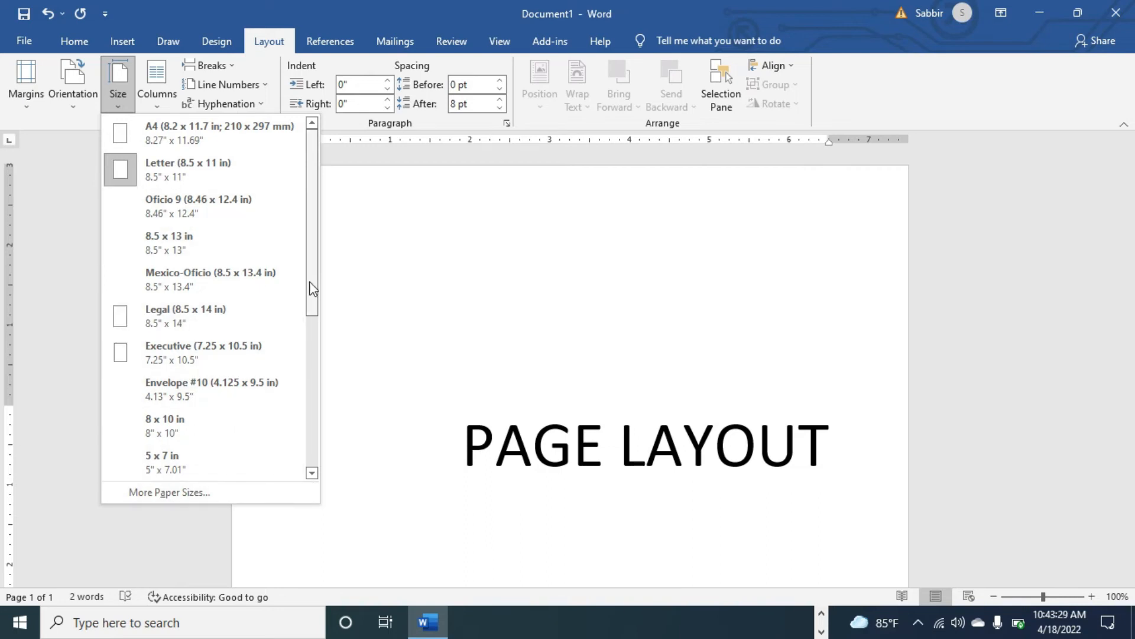
drag(314, 288, 314, 419)
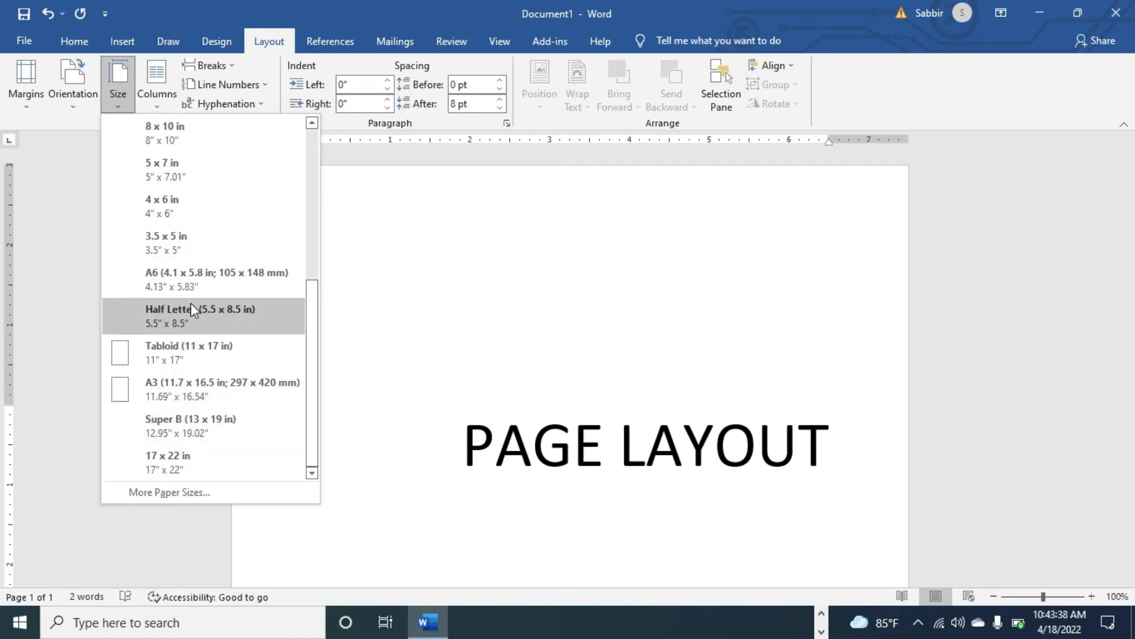
Step: Review the Page Setup paper options, including paper size, width, height and the Layout settings, keeping Letter for the whole document
click(165, 498)
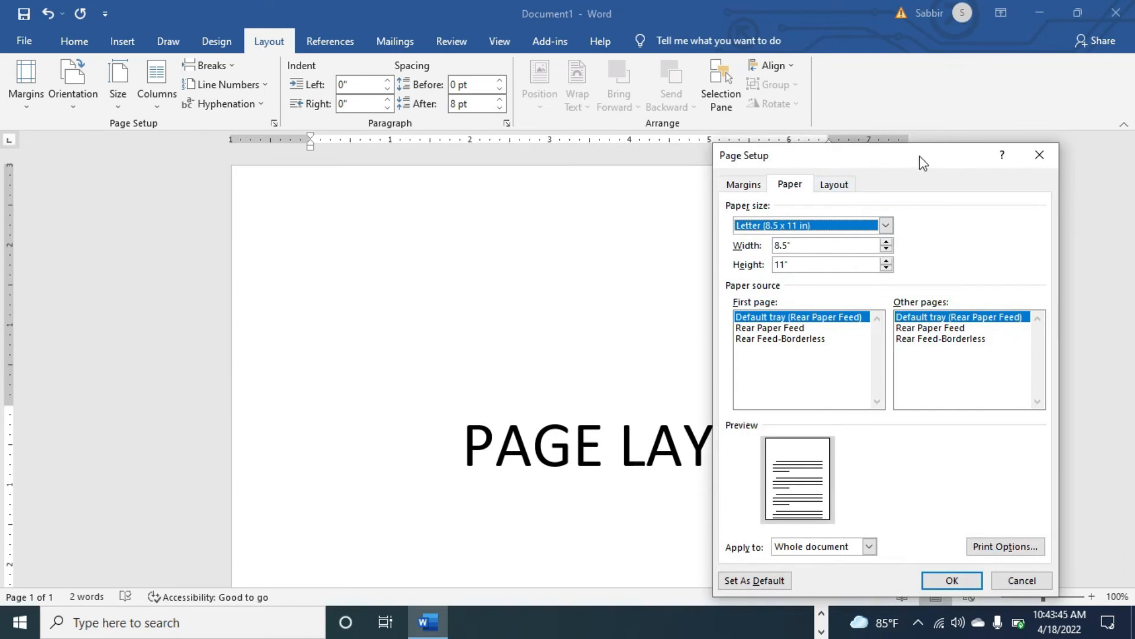
drag(764, 154, 371, 110)
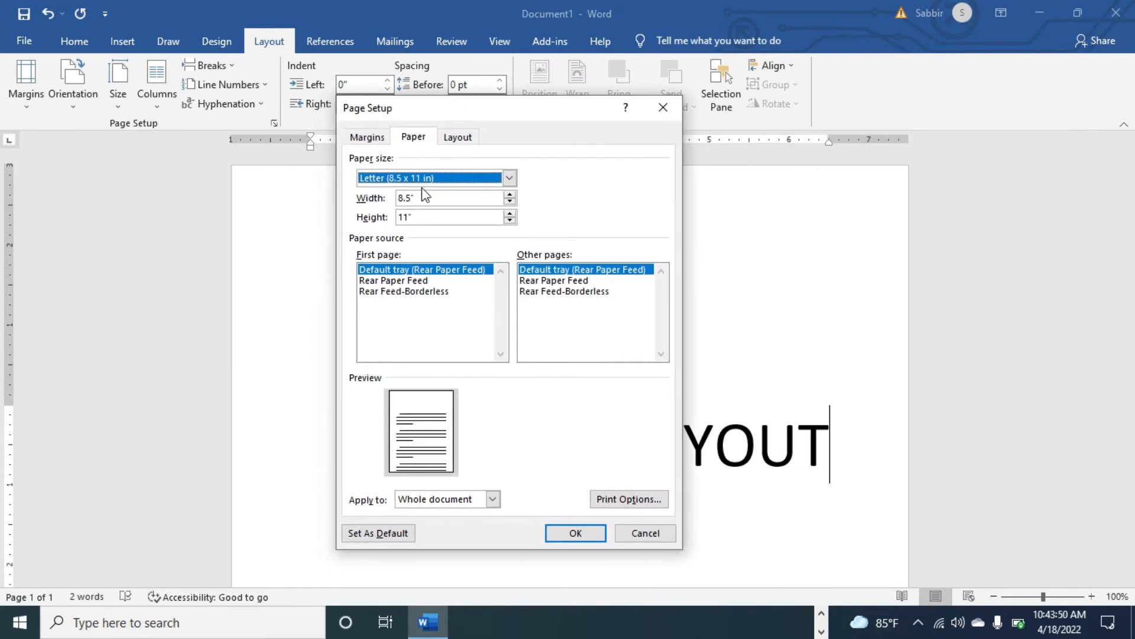
key(Tab)
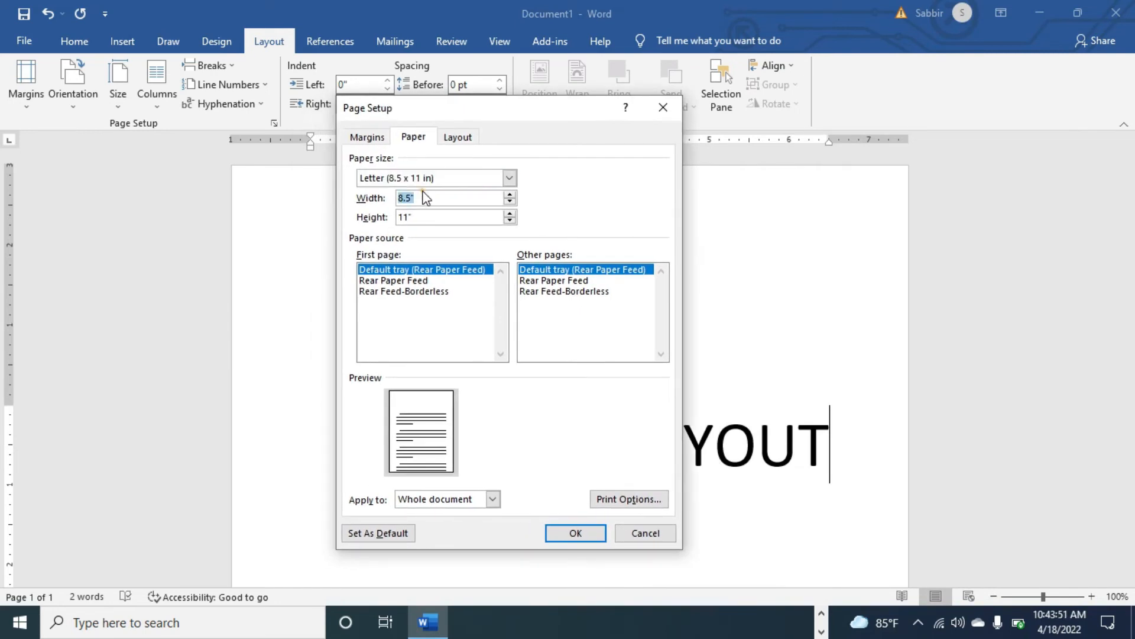
click(509, 178)
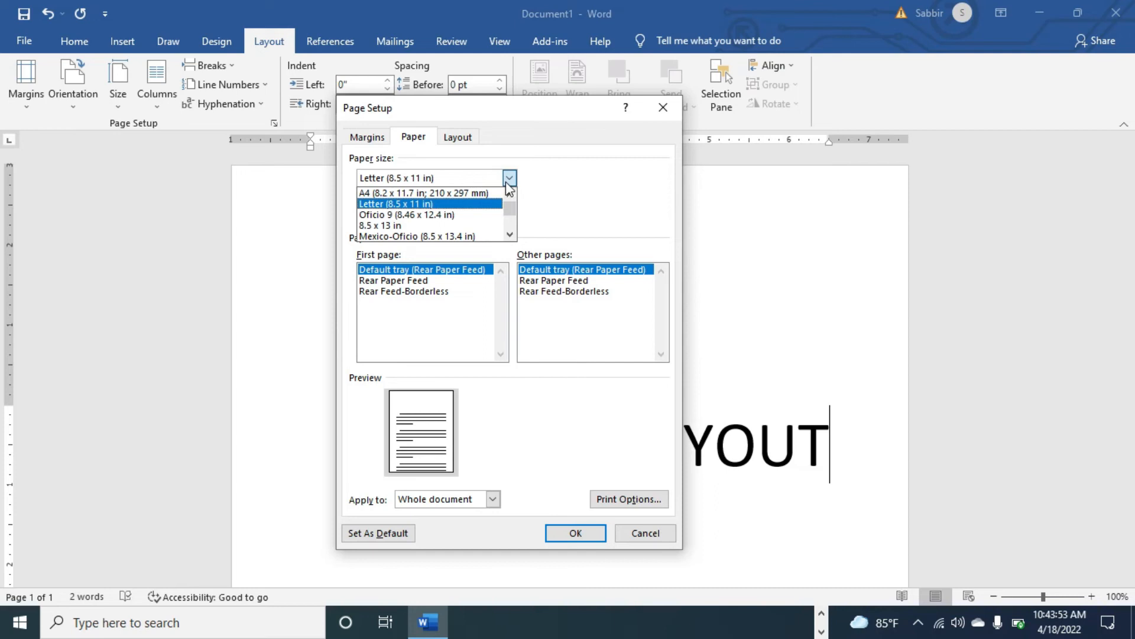
click(560, 200)
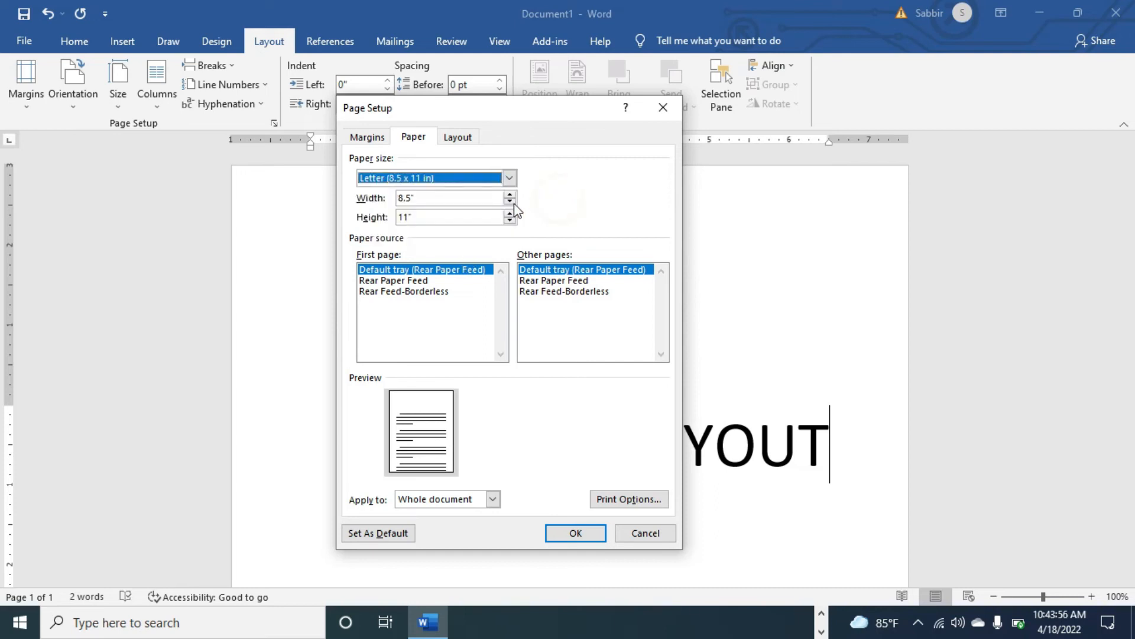
click(484, 198)
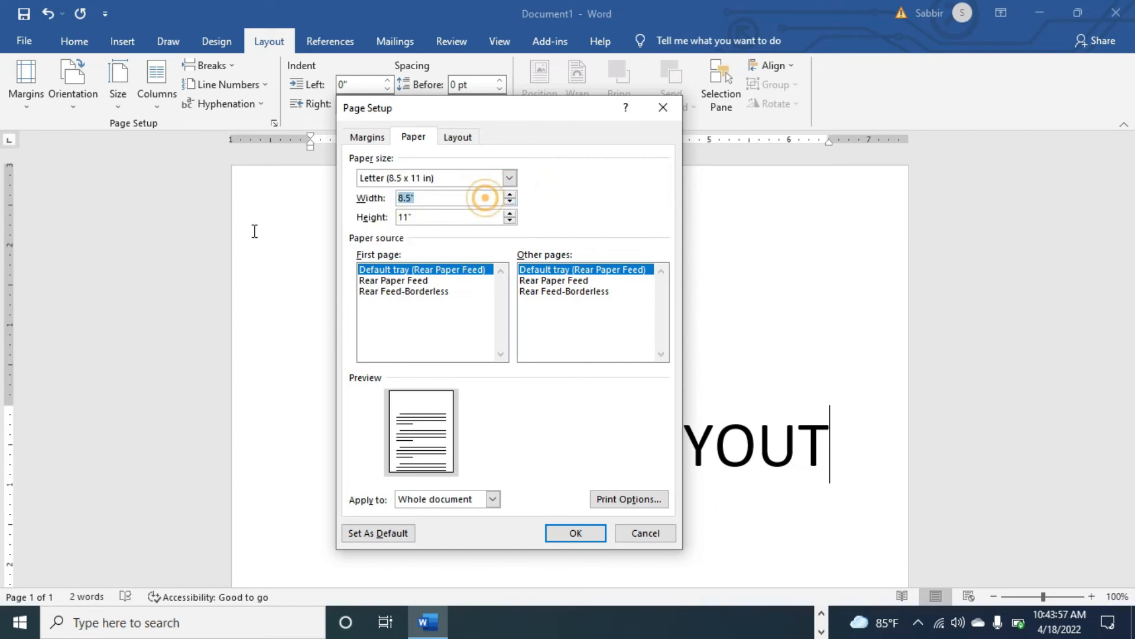
click(457, 219)
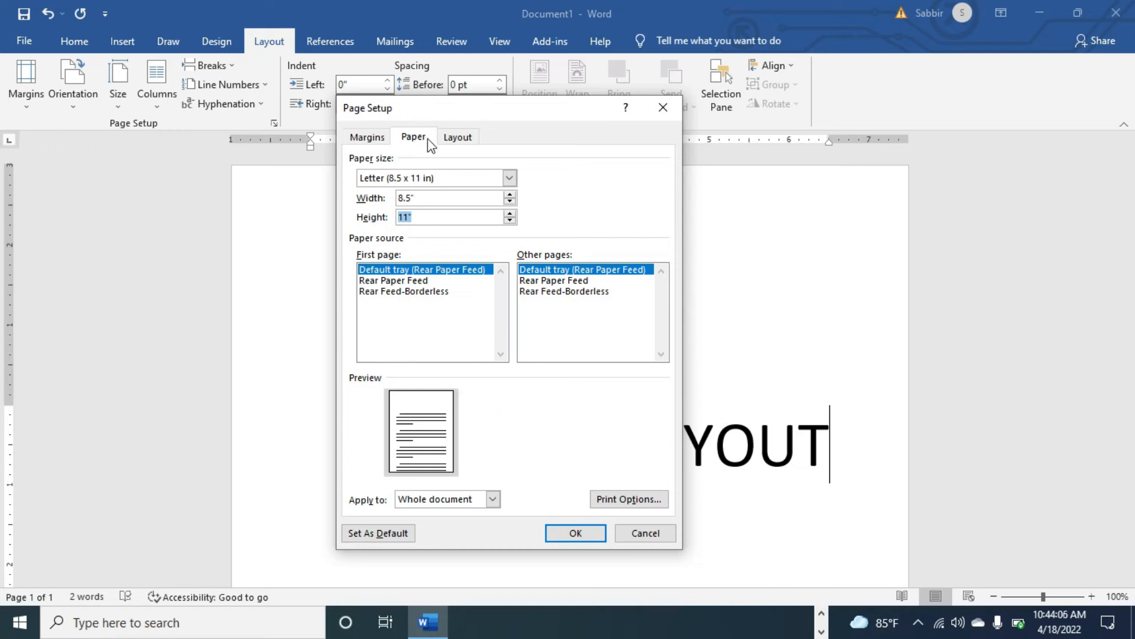
click(460, 140)
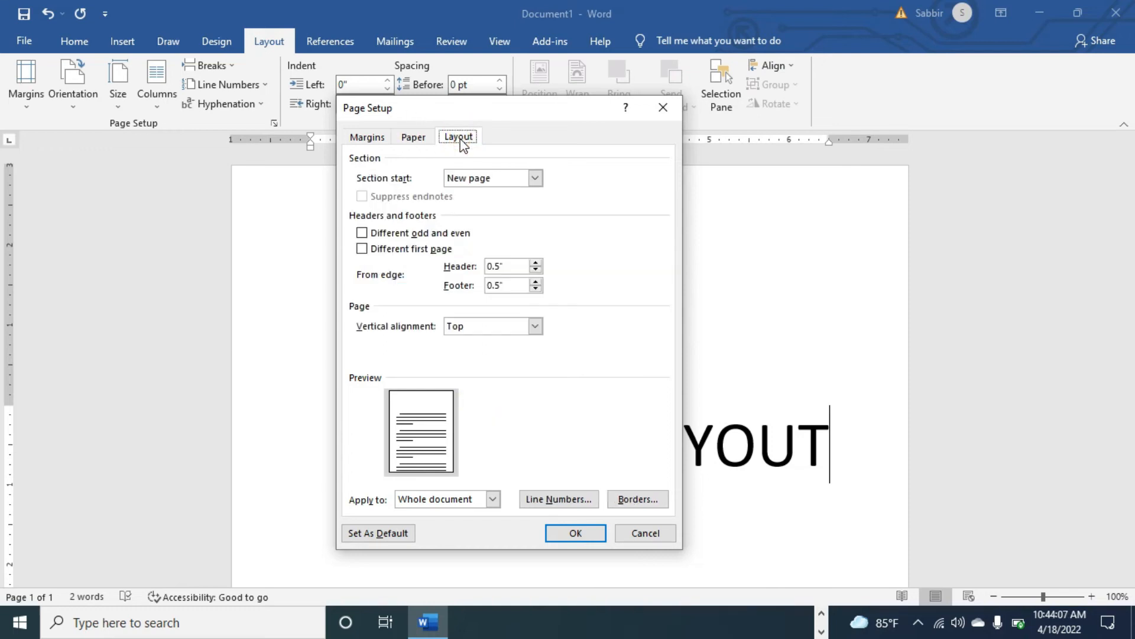
click(417, 140)
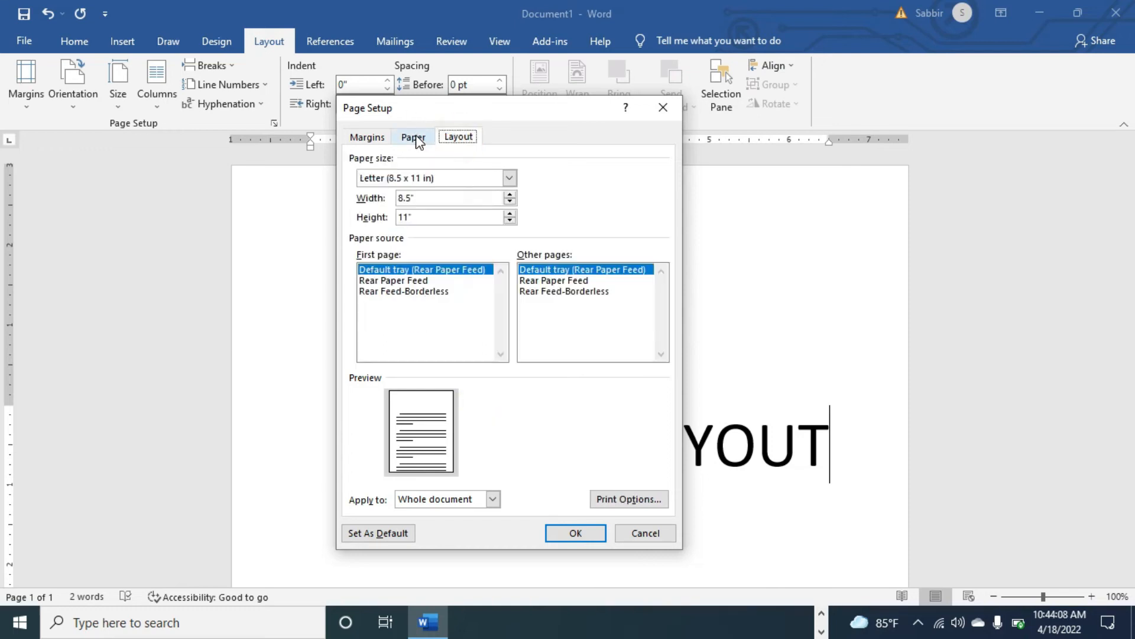
click(568, 531)
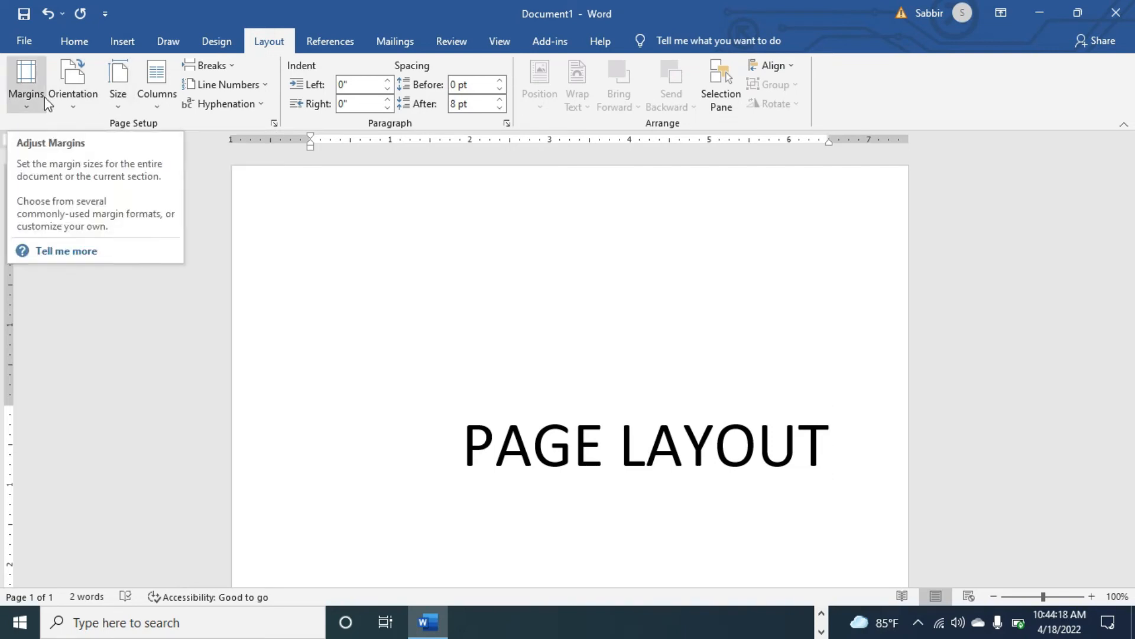
Step: Review the page orientation choices and the preset paper sizes once more without changing them
click(76, 100)
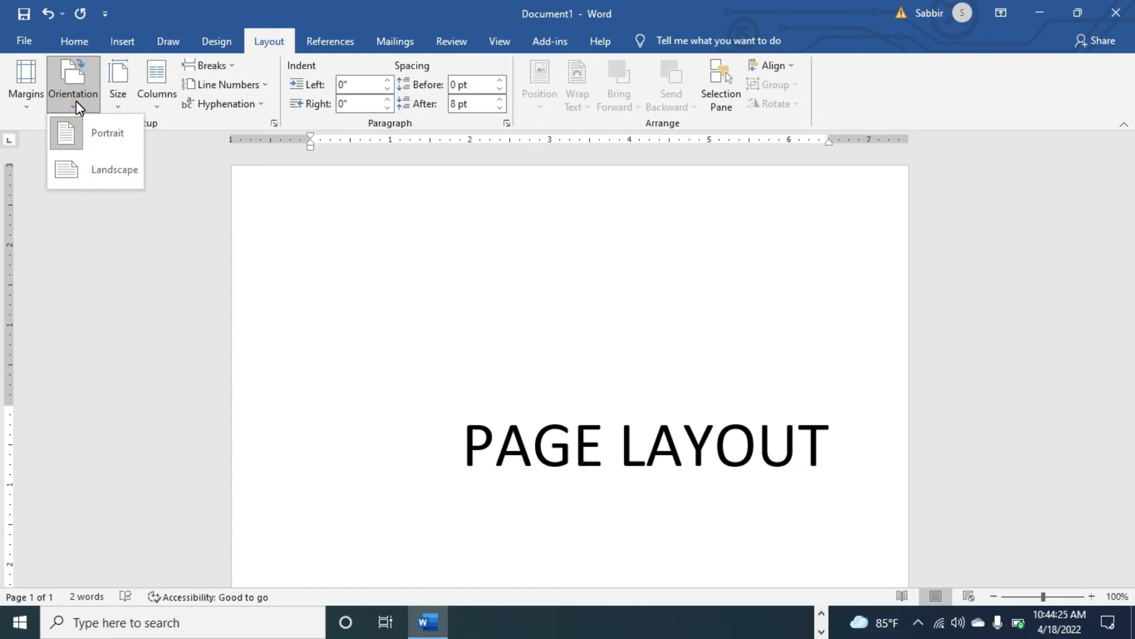
click(75, 100)
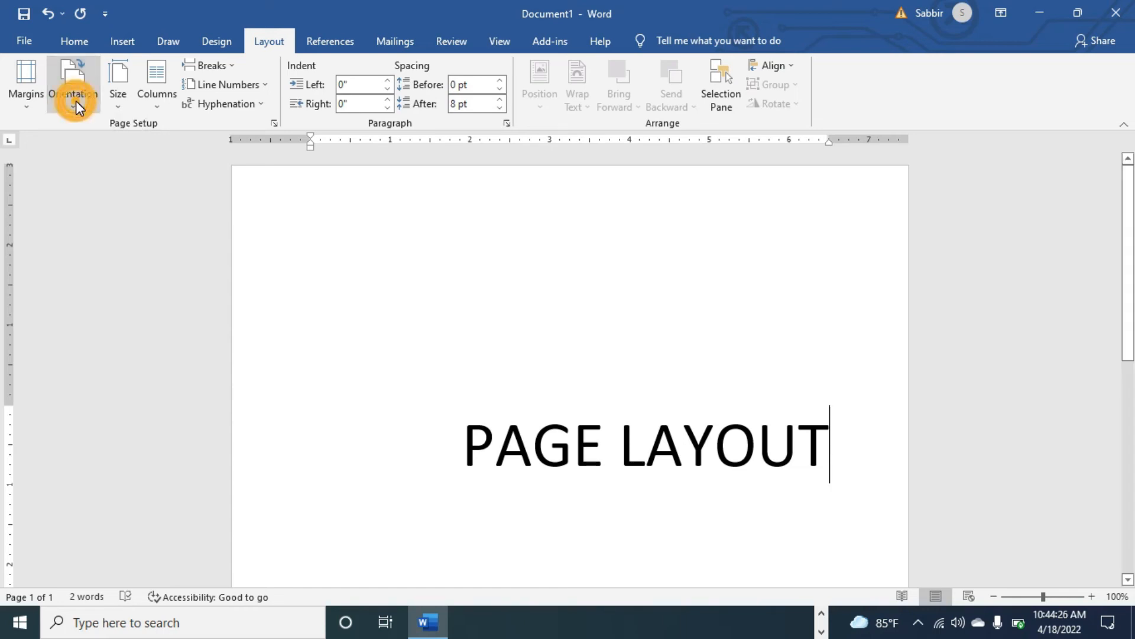
click(128, 100)
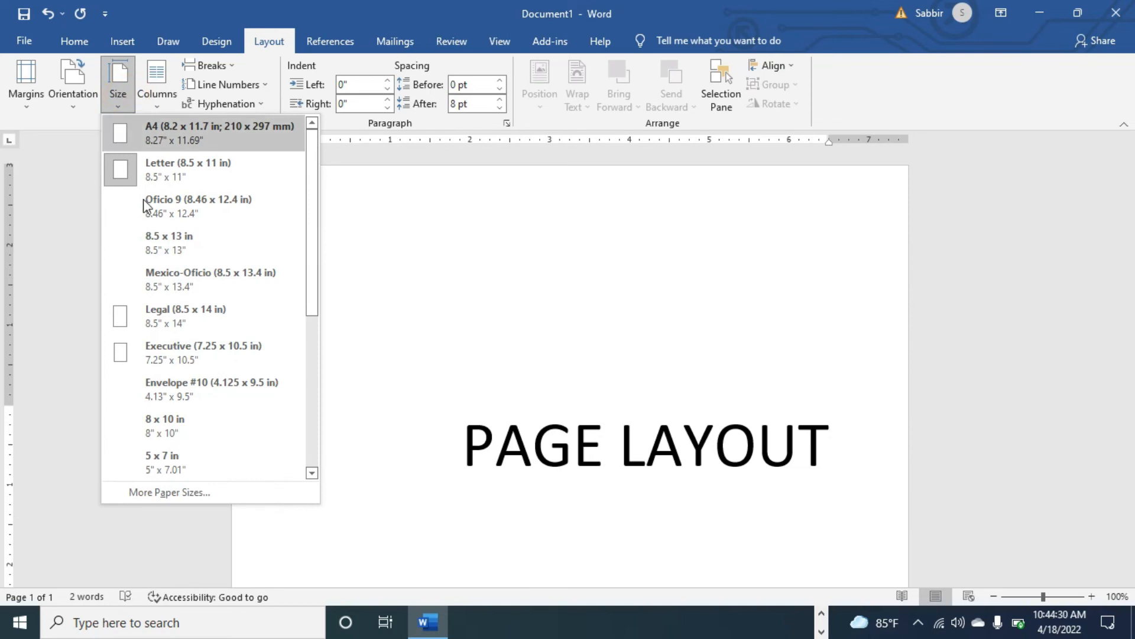
click(117, 103)
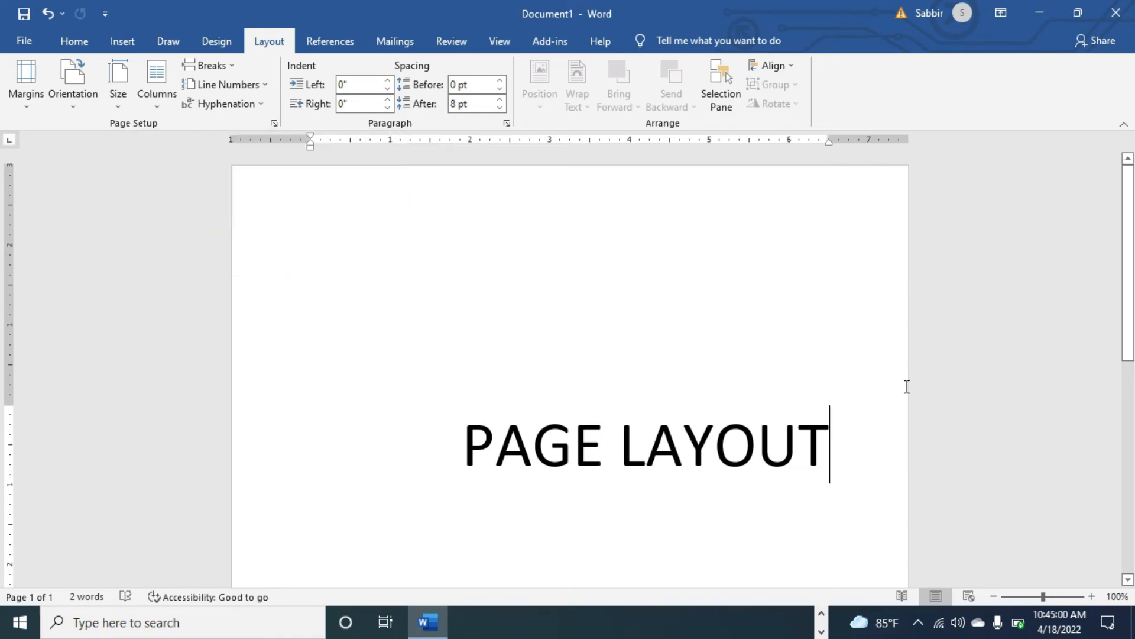
Step: Apply the Two column preset to the whole document, with equal 3" column widths and 0.5" spacing
click(165, 105)
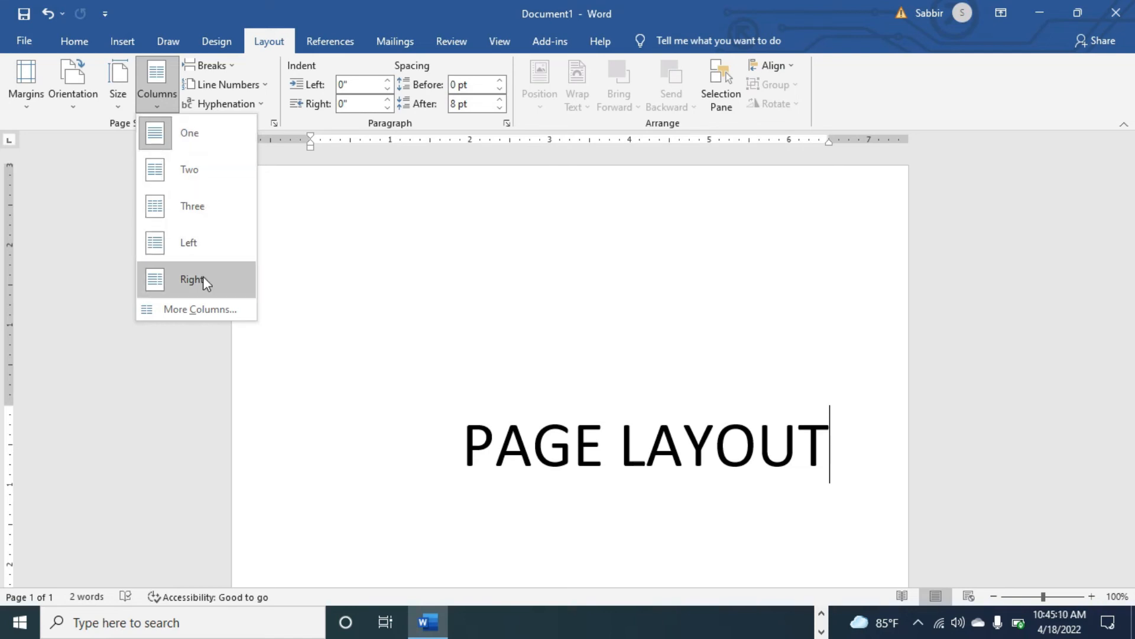
click(200, 310)
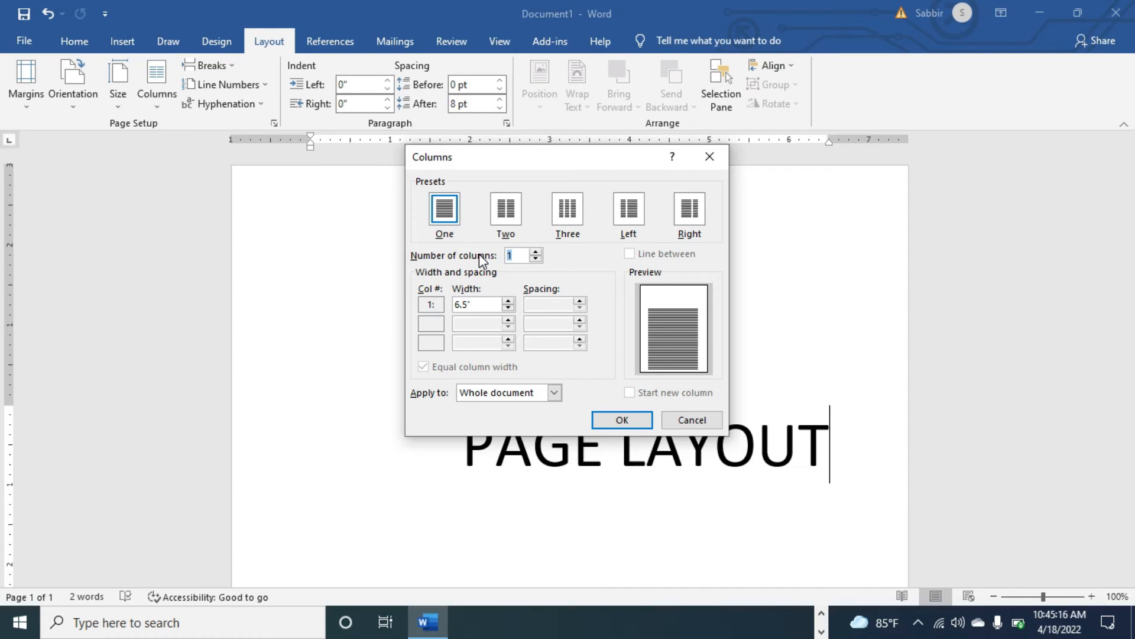
click(514, 203)
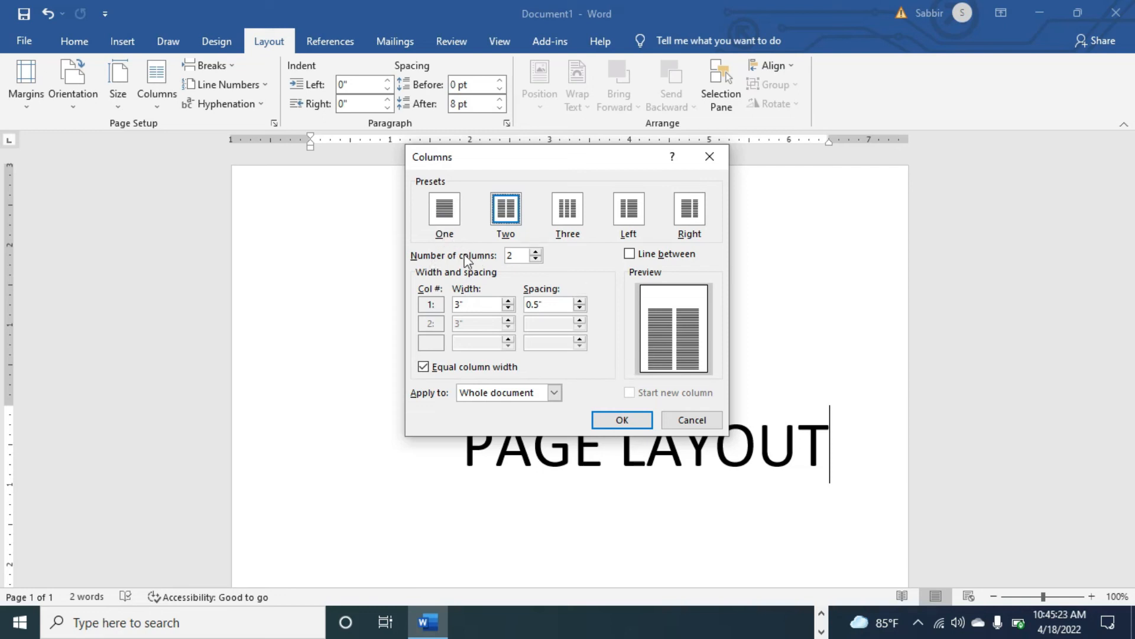
click(621, 418)
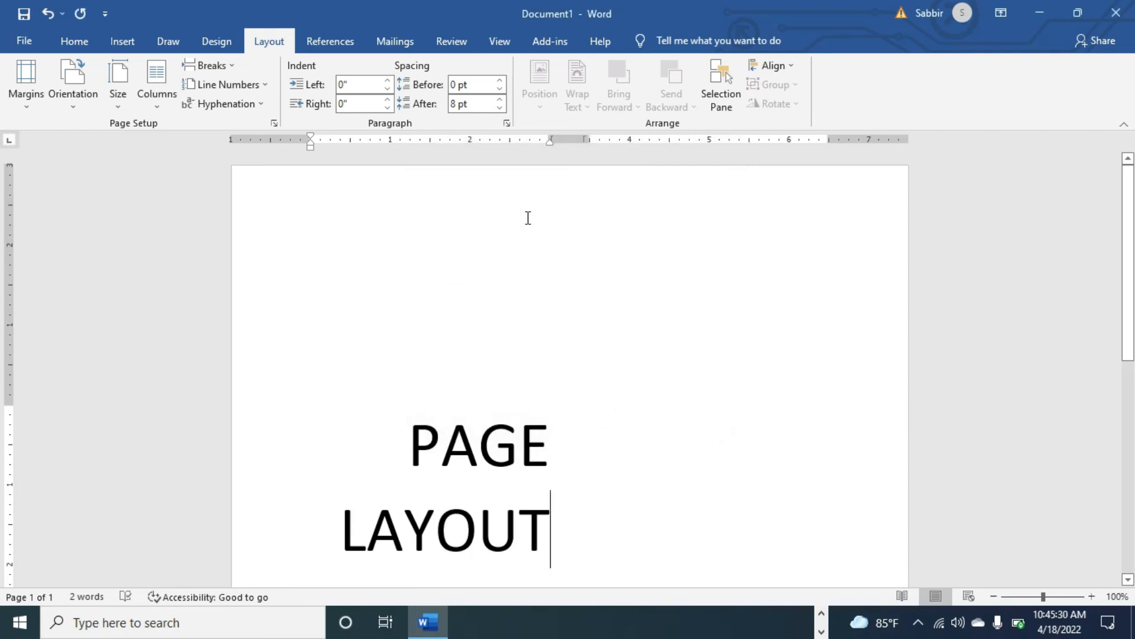
Step: Center the "PAGE LAYOUT" title and paste repeated copies of it below so the text fills both columns
key(ctrl+e)
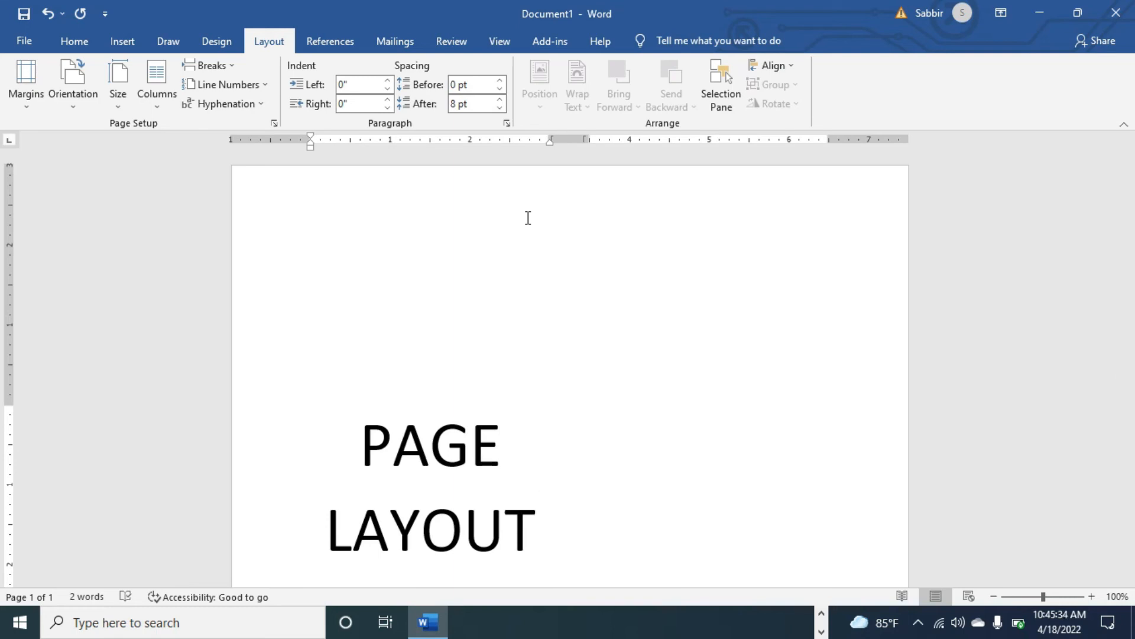
key(Return)
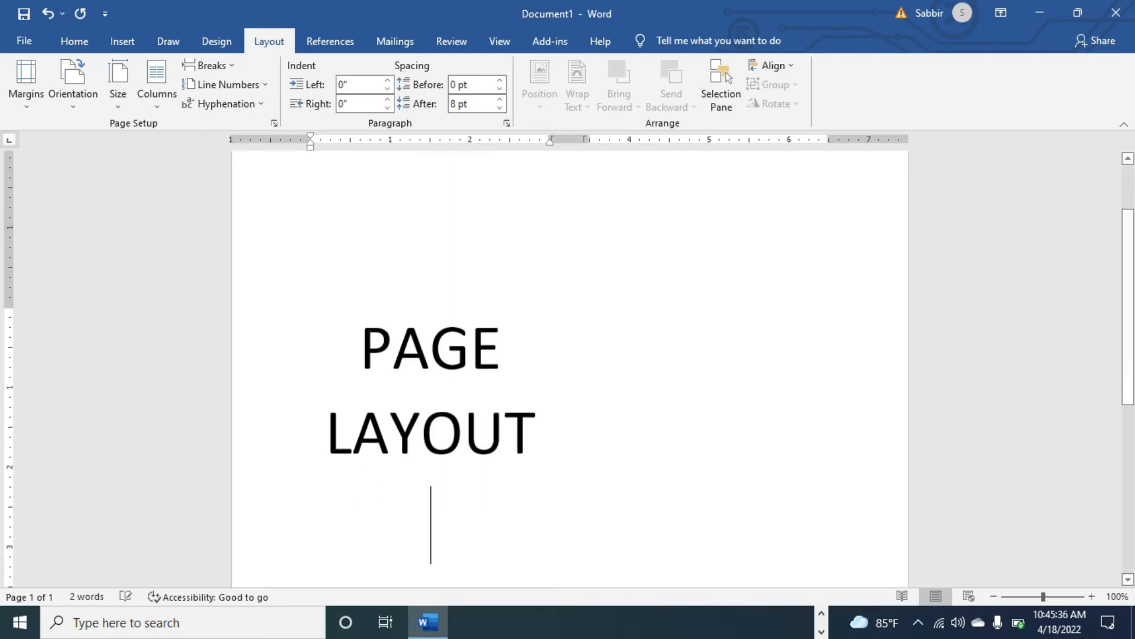
key(ctrl+a)
key(ctrl+c)
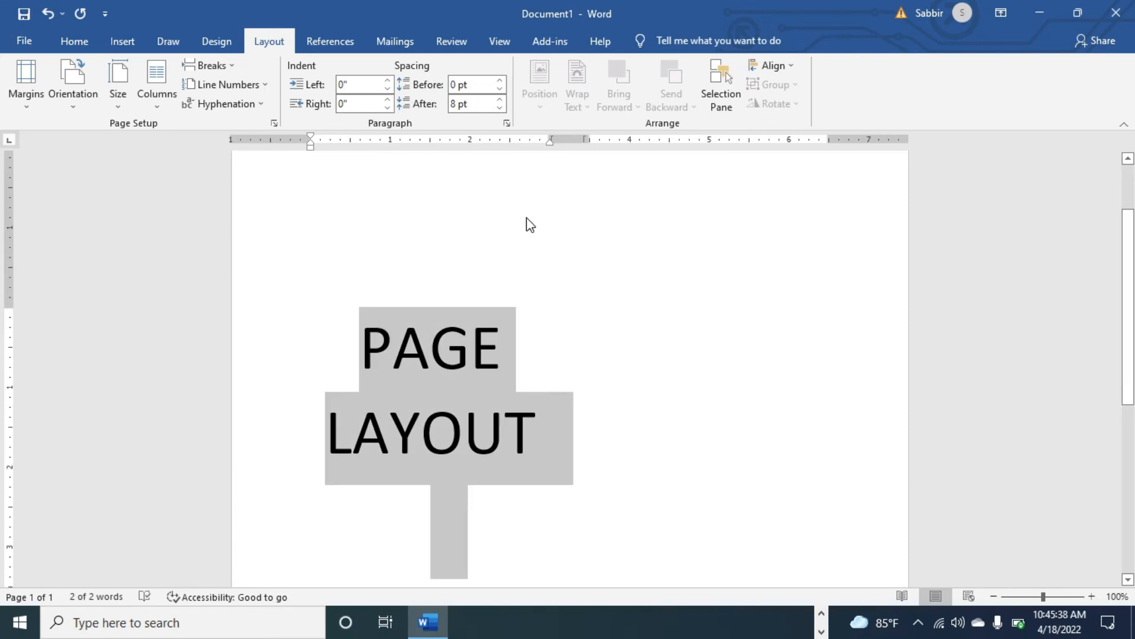
key(Right)
key(ctrl+v)
key(ctrl+v)
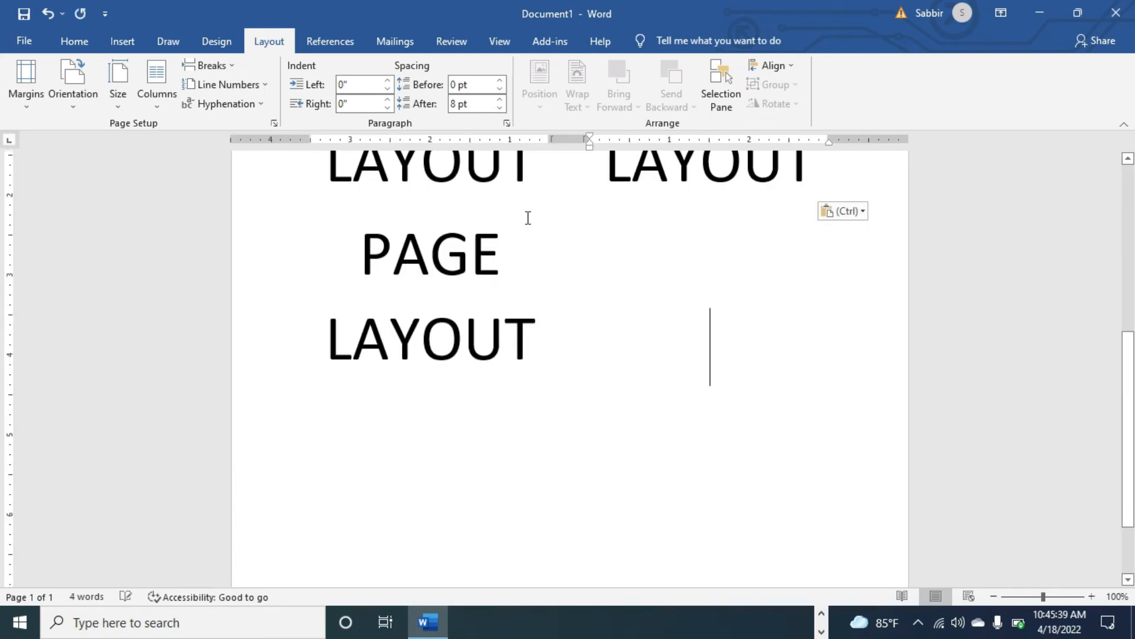
key(ctrl+Return)
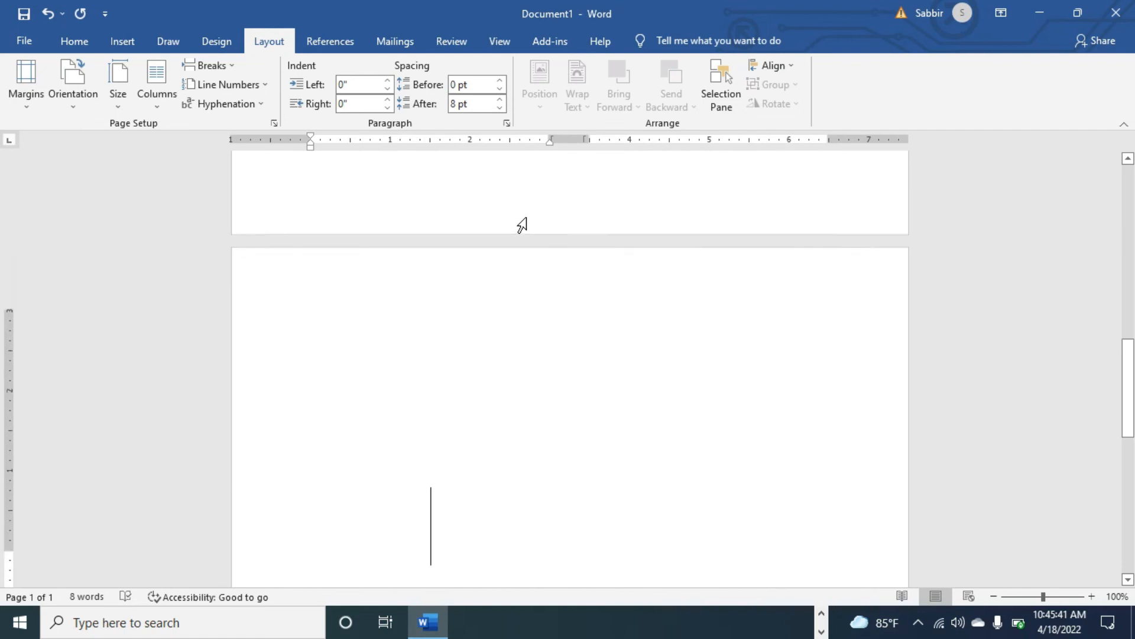
Step: Examine how the repeated "PAGE LAYOUT" text is distributed across the two columns
scroll(526, 218, up, 13)
scroll(487, 254, up, 2)
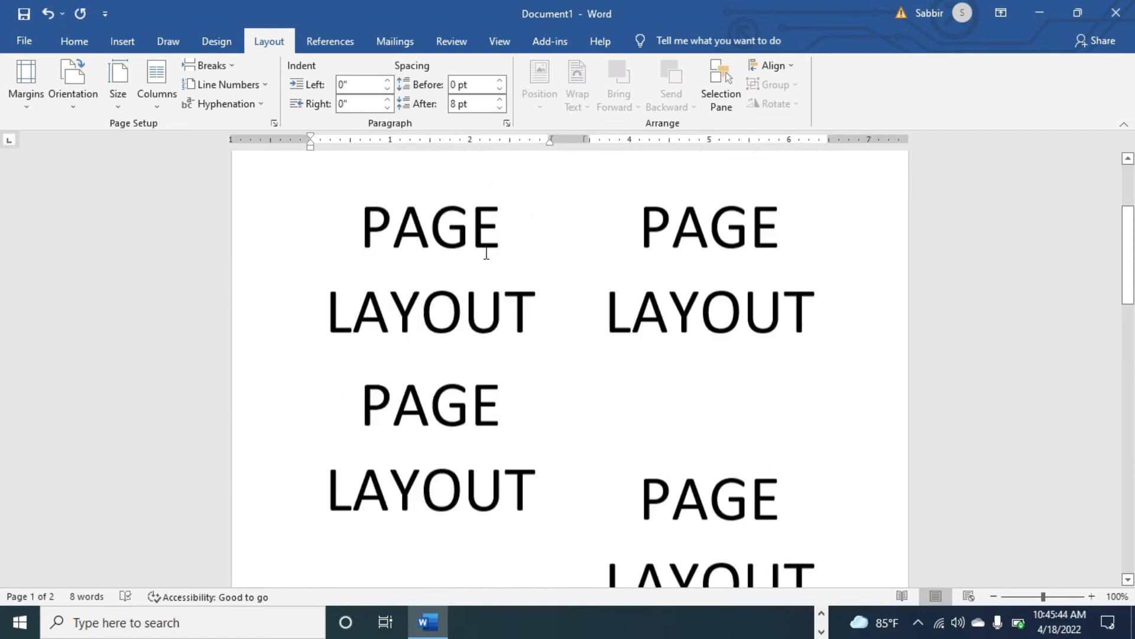
scroll(486, 254, up, 5)
click(548, 410)
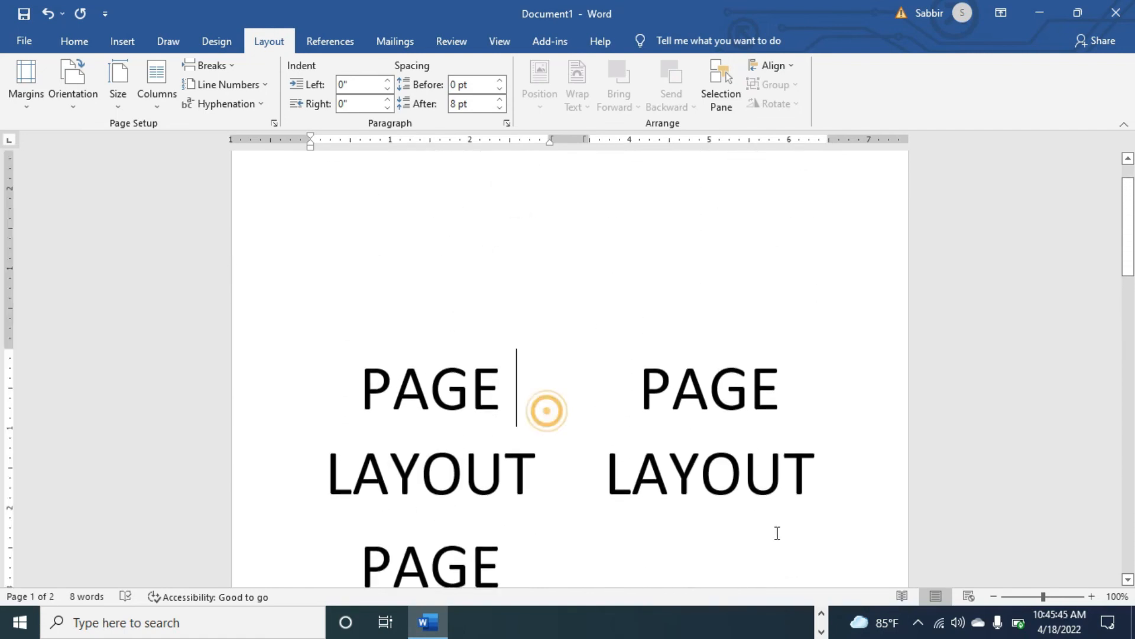
scroll(781, 426, down, 4)
scroll(783, 426, down, 4)
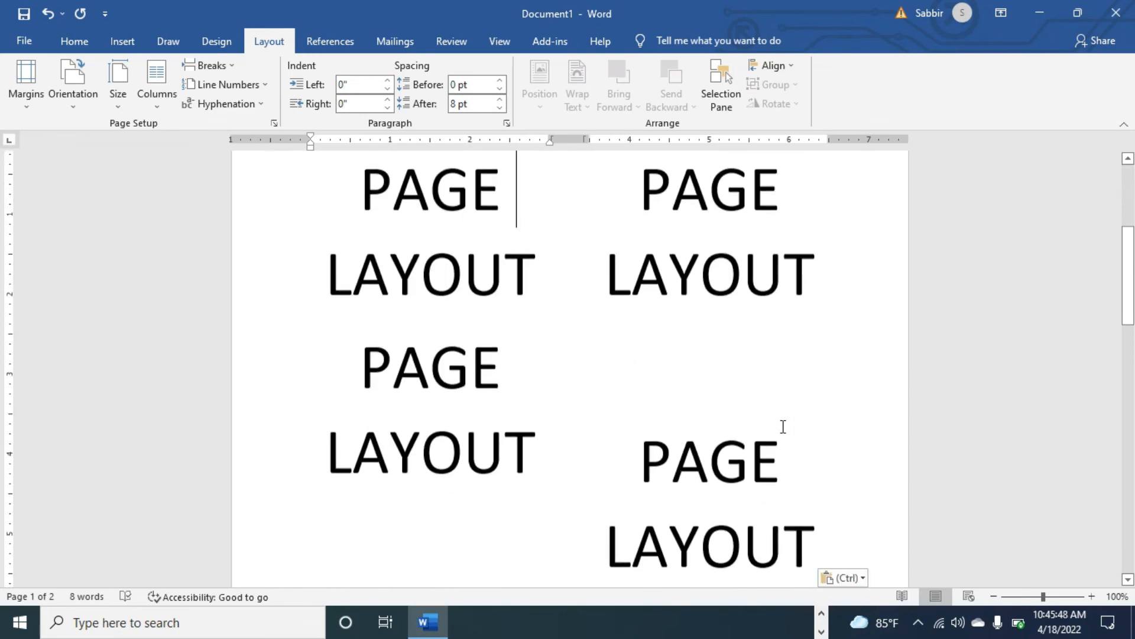
scroll(783, 426, up, 1)
scroll(783, 426, up, 2)
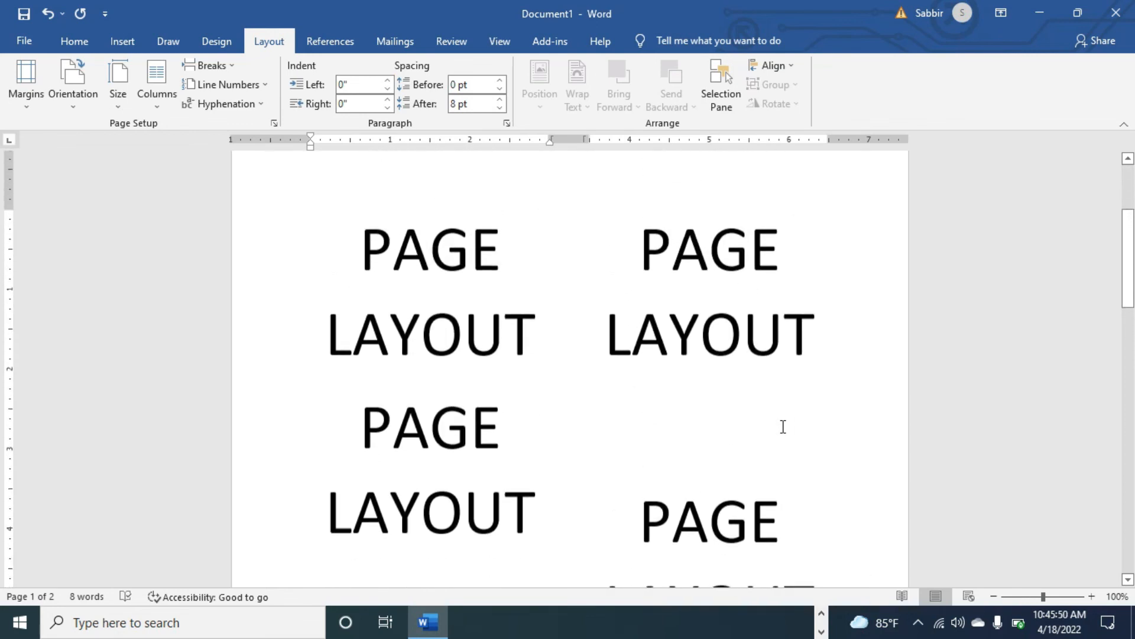
Step: Change the document's column layout to Three and check how the text reflows across both pages
drag(815, 338, 828, 338)
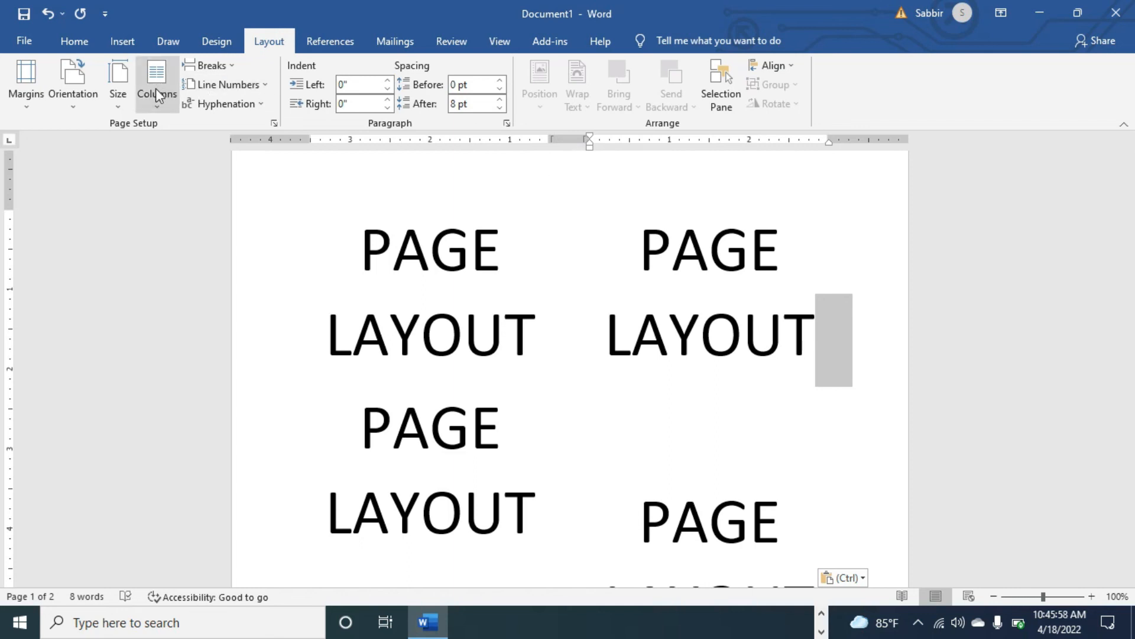
click(159, 105)
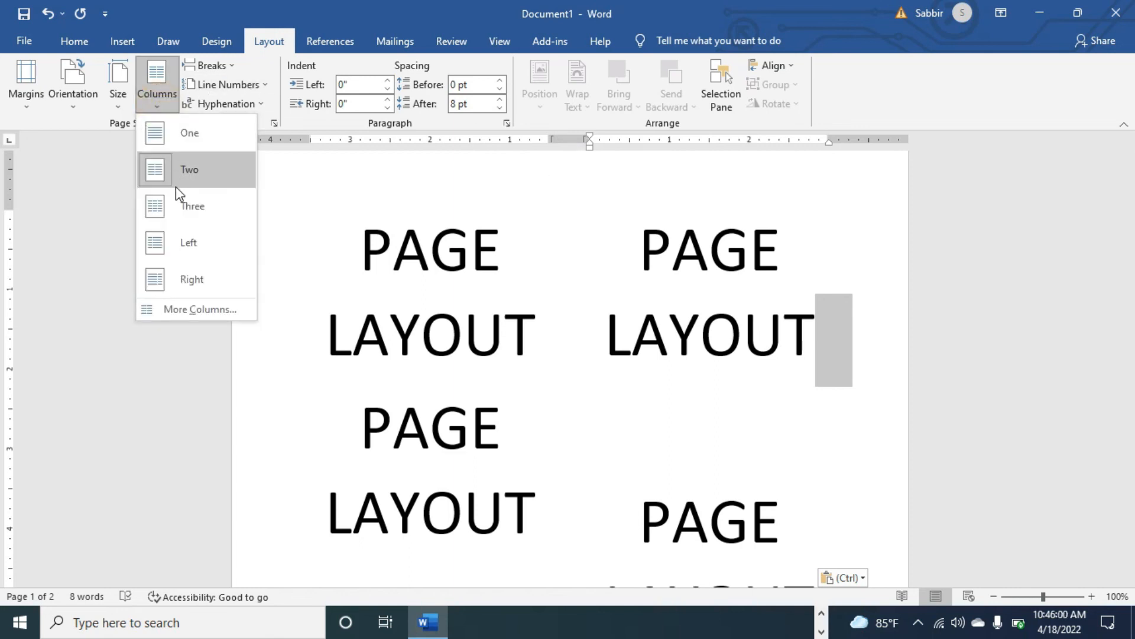
click(172, 206)
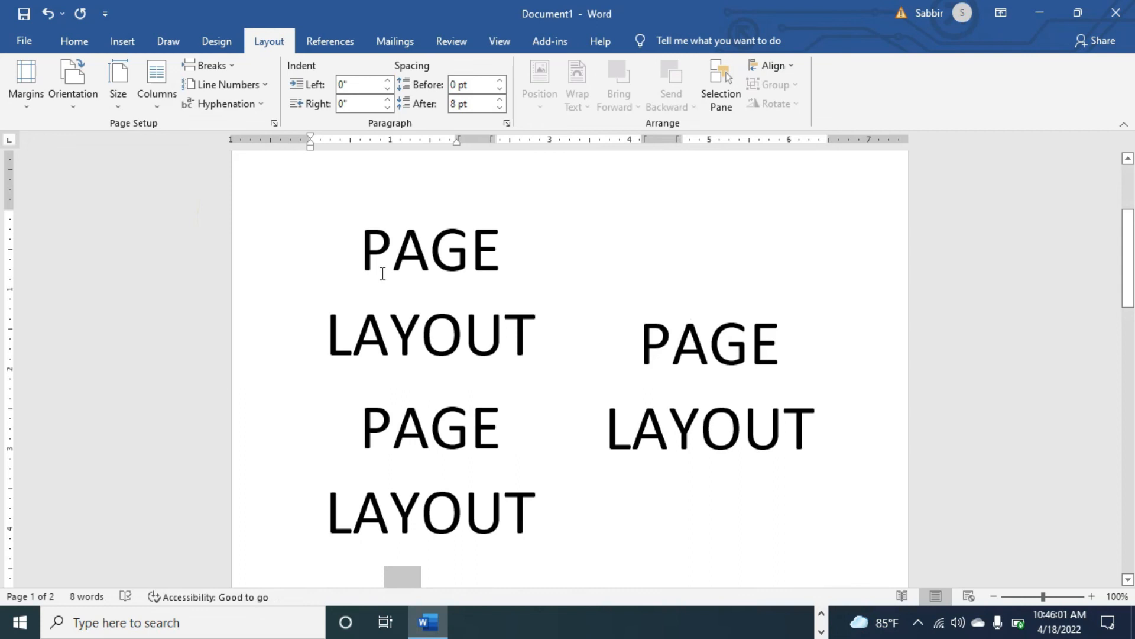
scroll(383, 278, down, 5)
scroll(382, 280, up, 5)
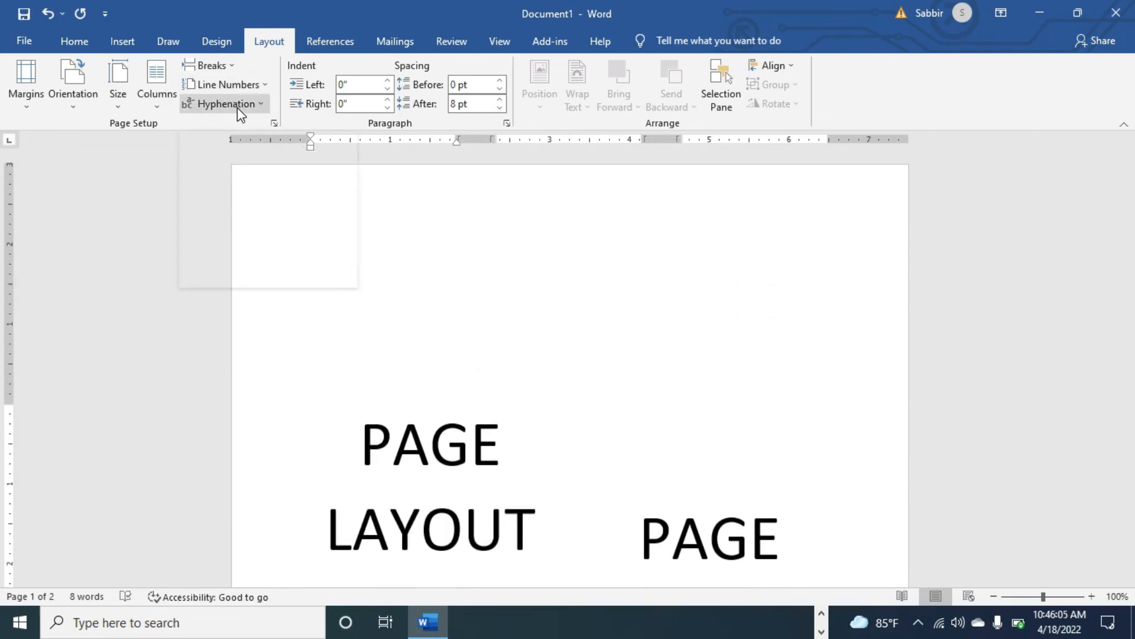
scroll(409, 443, down, 6)
scroll(409, 442, down, 11)
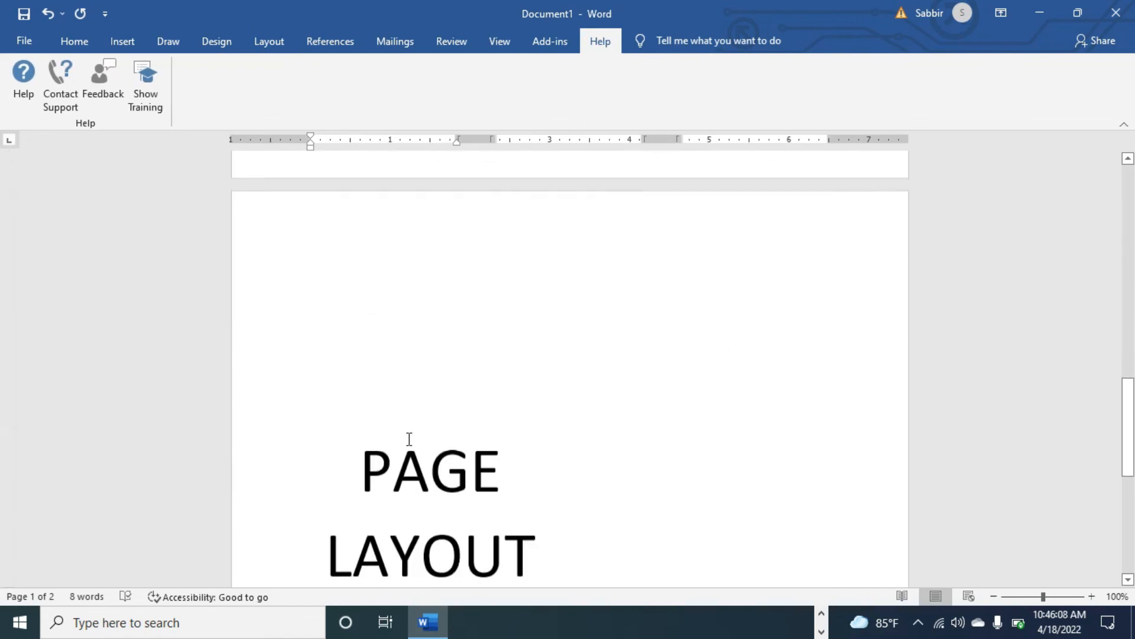
scroll(410, 439, up, 10)
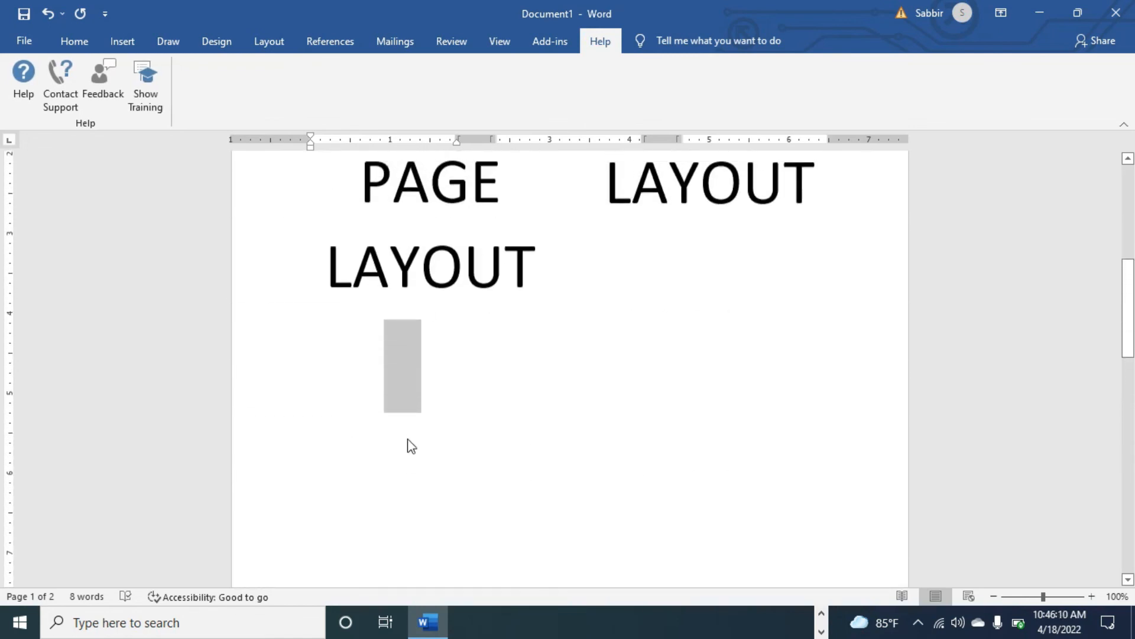
Step: Try the Left column preset on the section at the selection and set its column layout to One
click(271, 42)
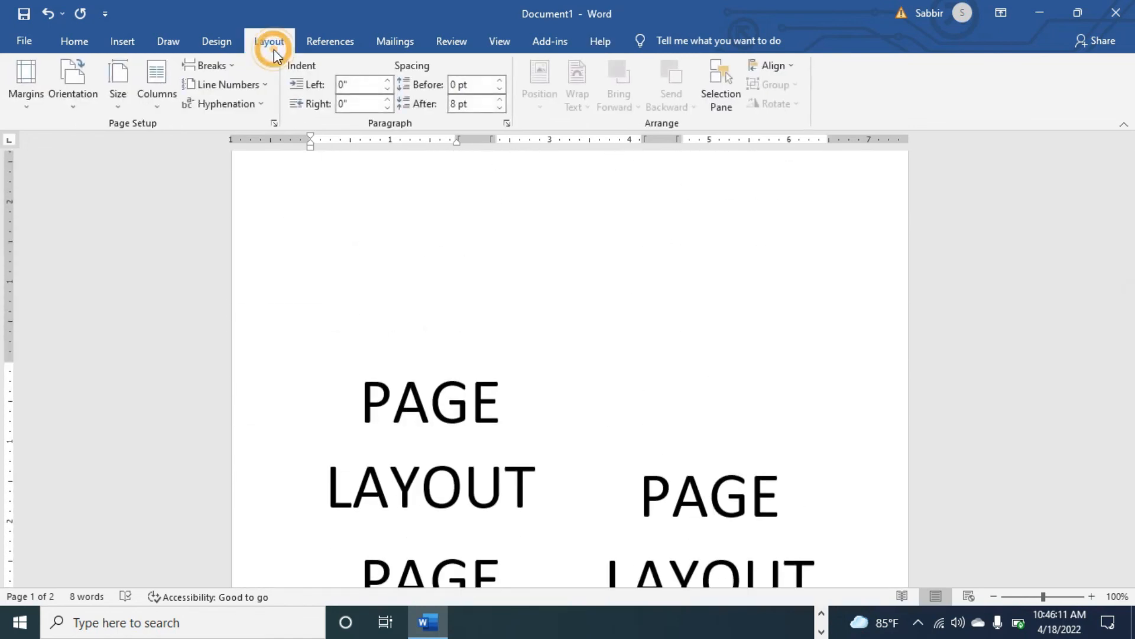
click(148, 107)
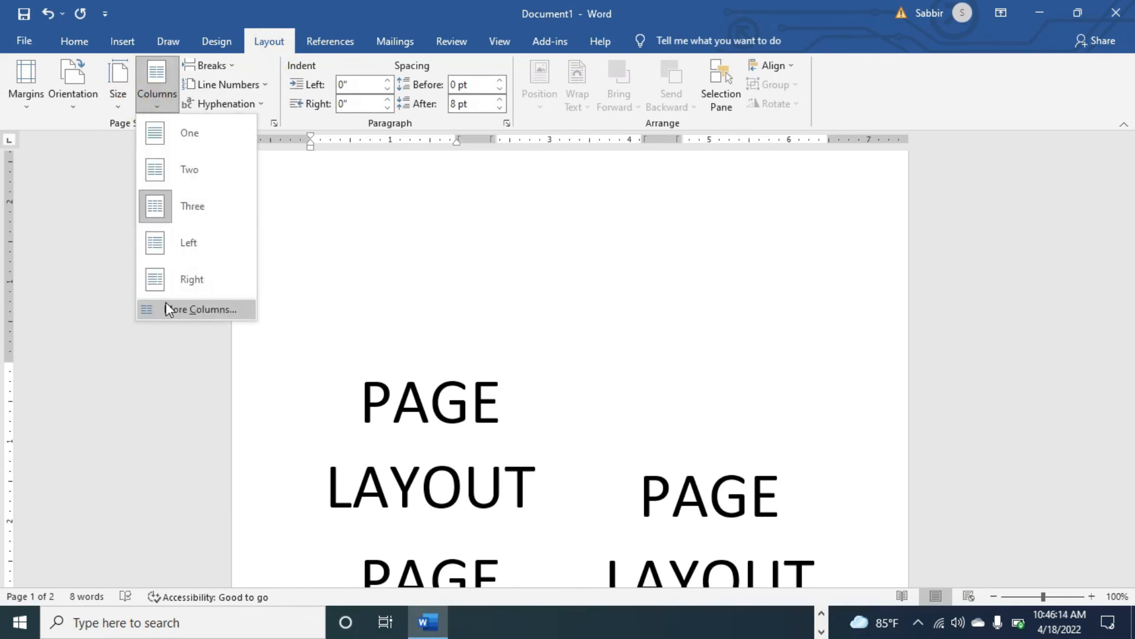
click(165, 236)
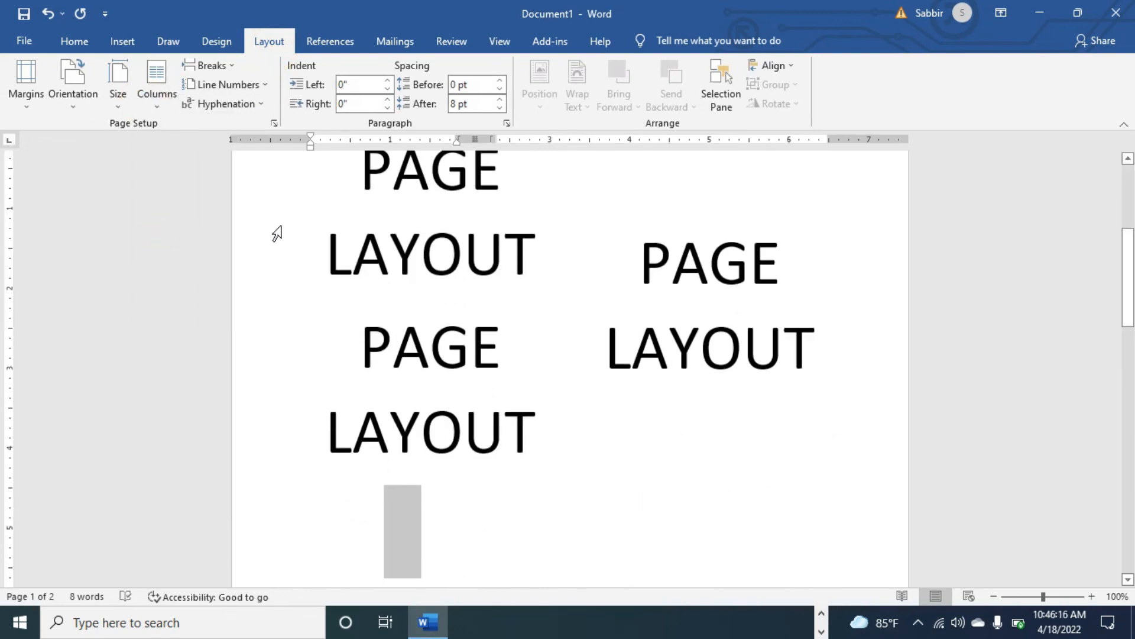
click(167, 94)
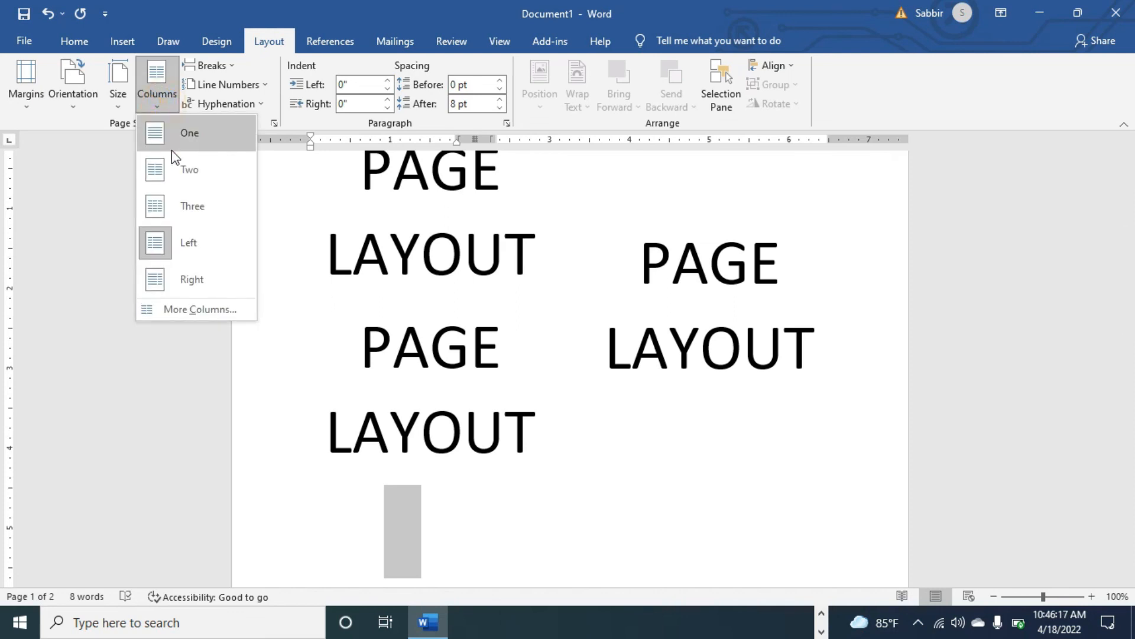
click(172, 151)
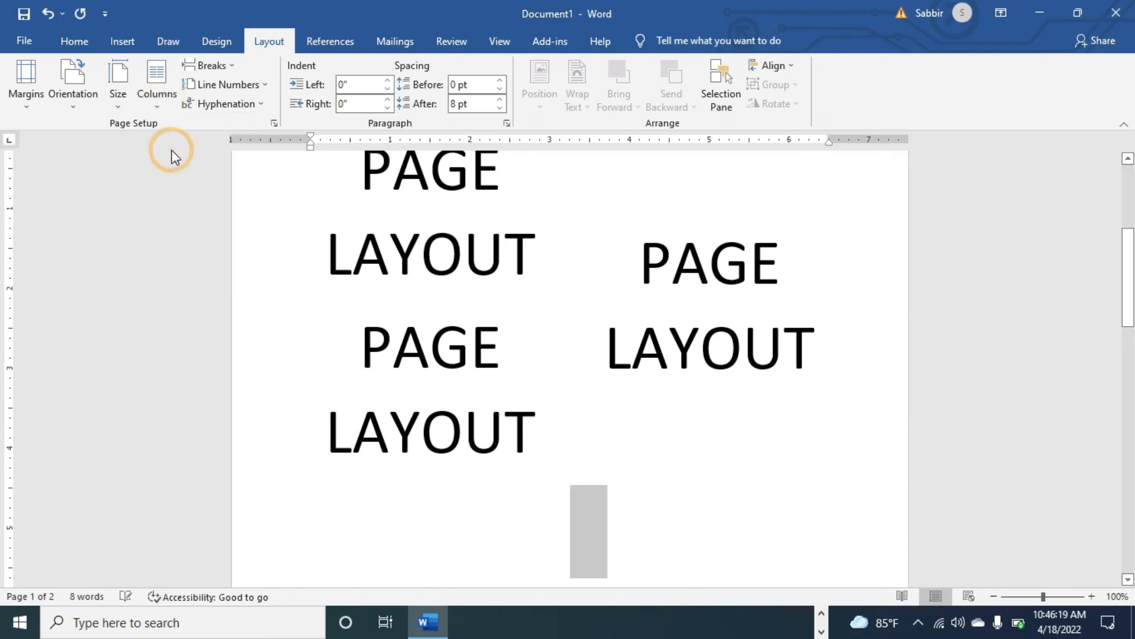
Step: Review the available page break and section break types
click(204, 66)
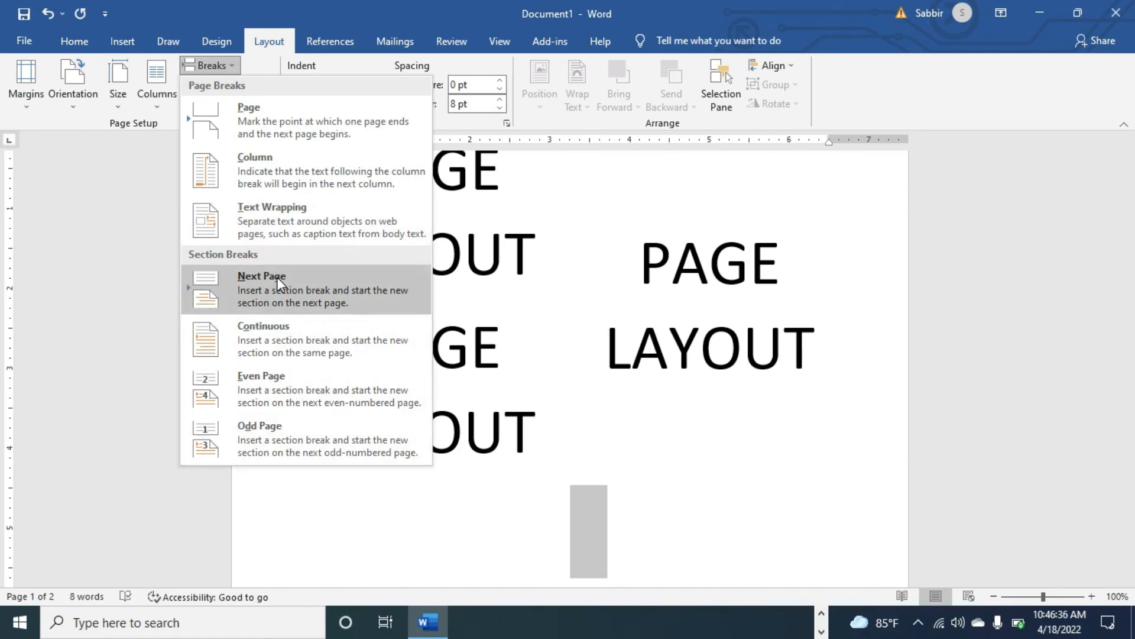
click(84, 237)
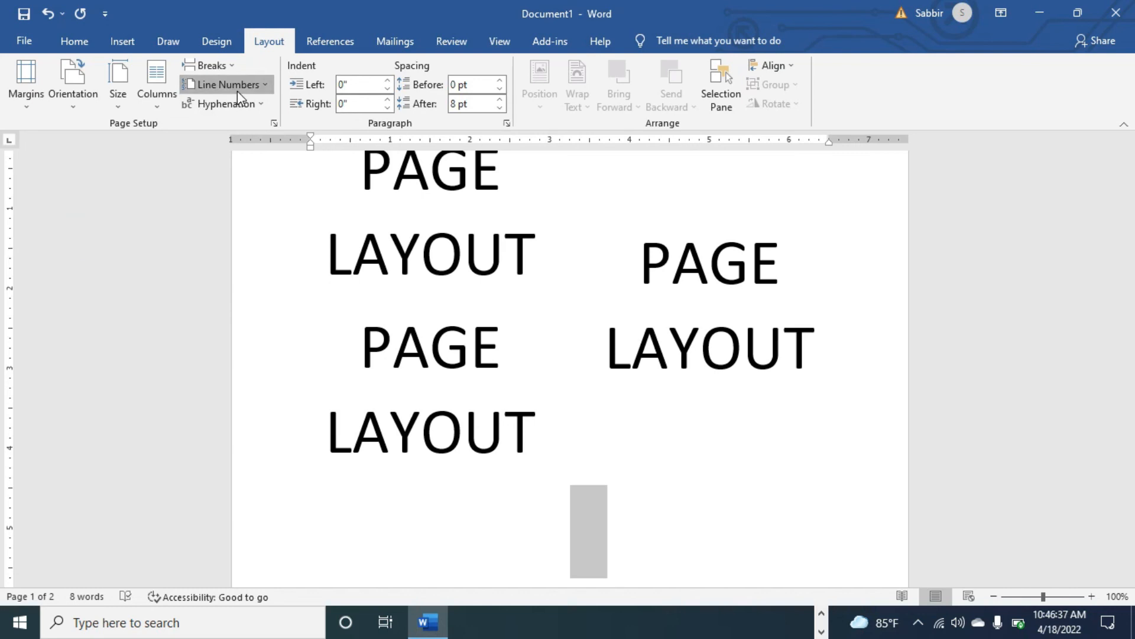
Step: Turn on Continuous line numbering for the current section and extend it to the whole document
click(236, 90)
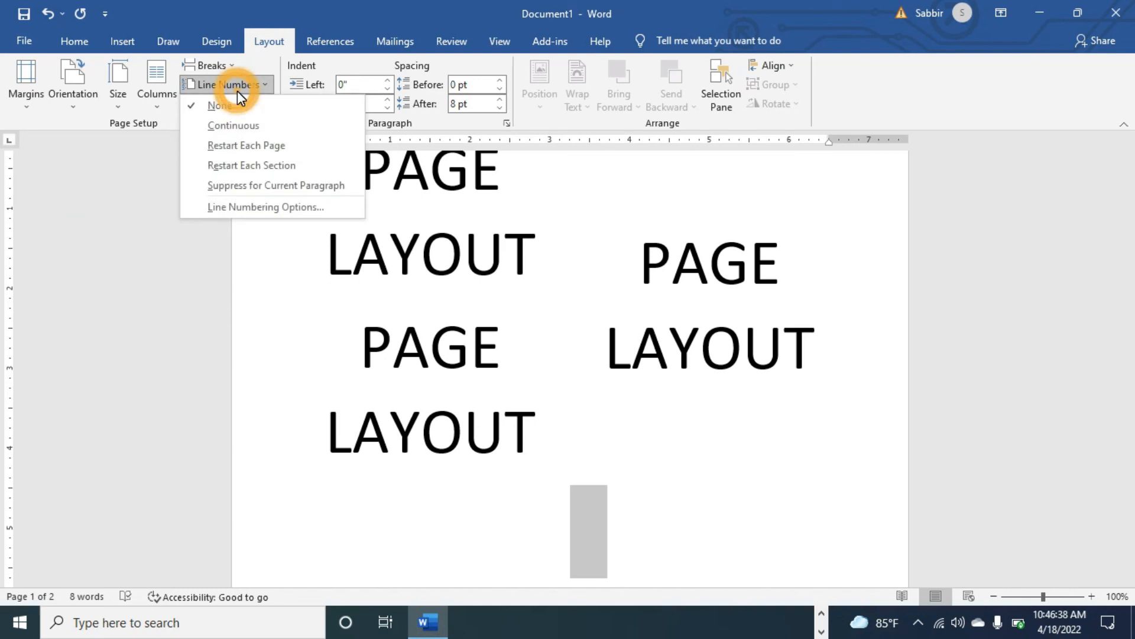
click(227, 125)
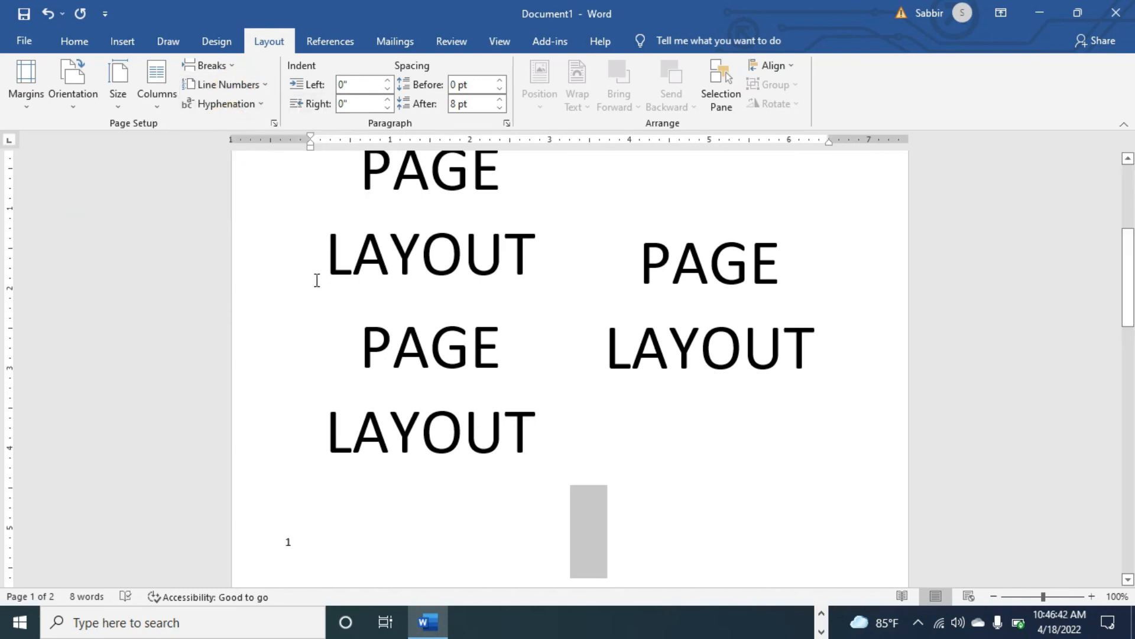
key(ctrl+a)
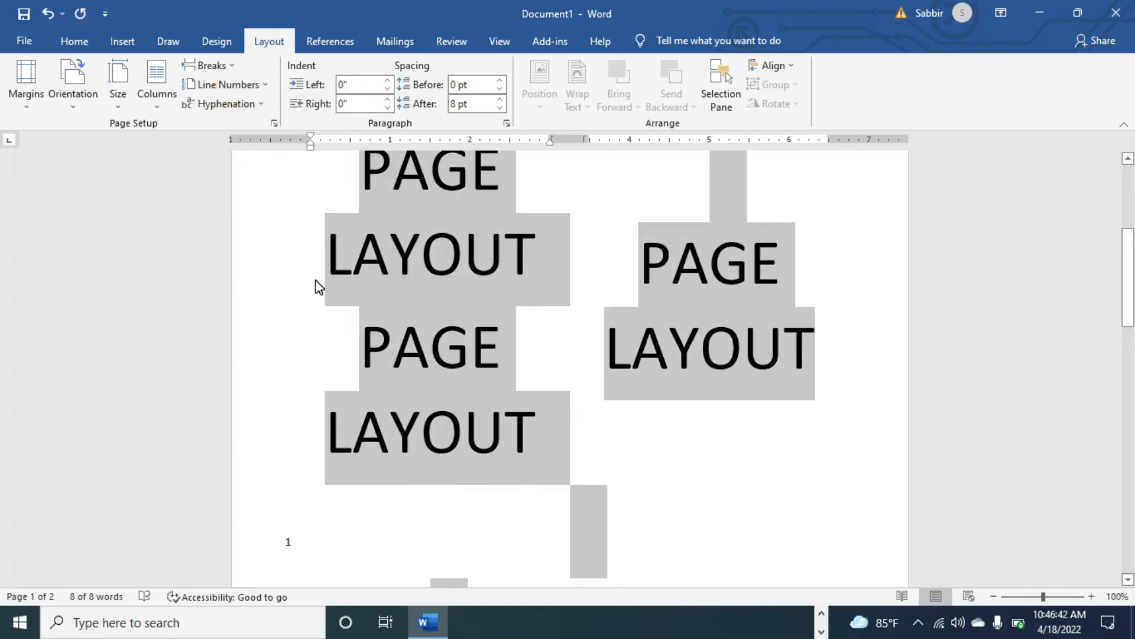
click(221, 84)
click(212, 121)
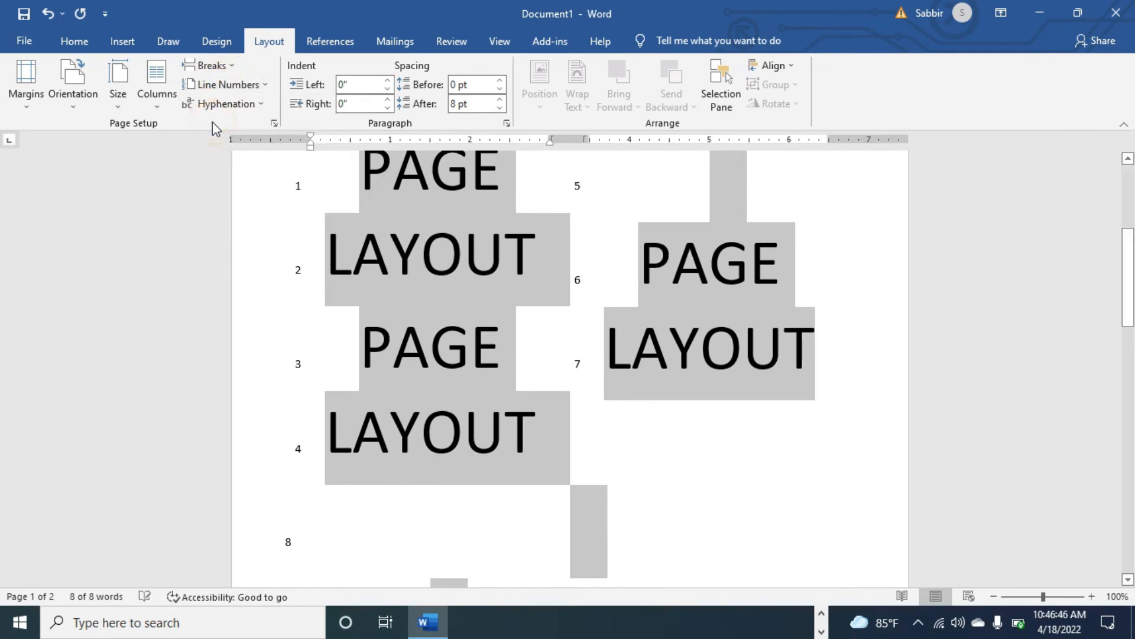
scroll(271, 237, down, 1)
scroll(272, 238, up, 4)
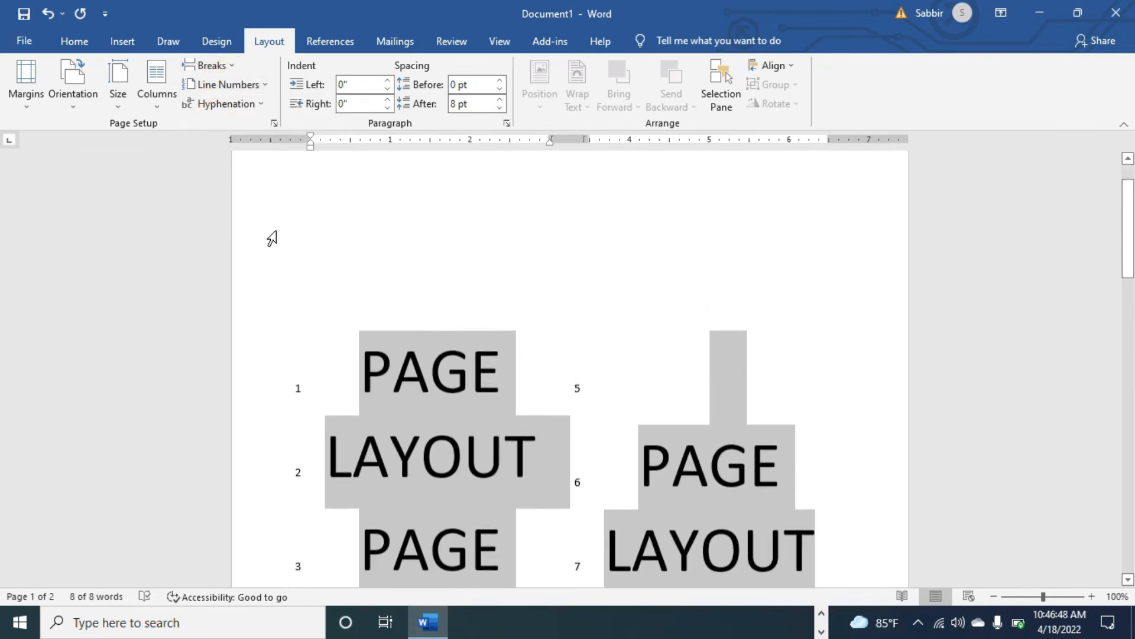
click(277, 236)
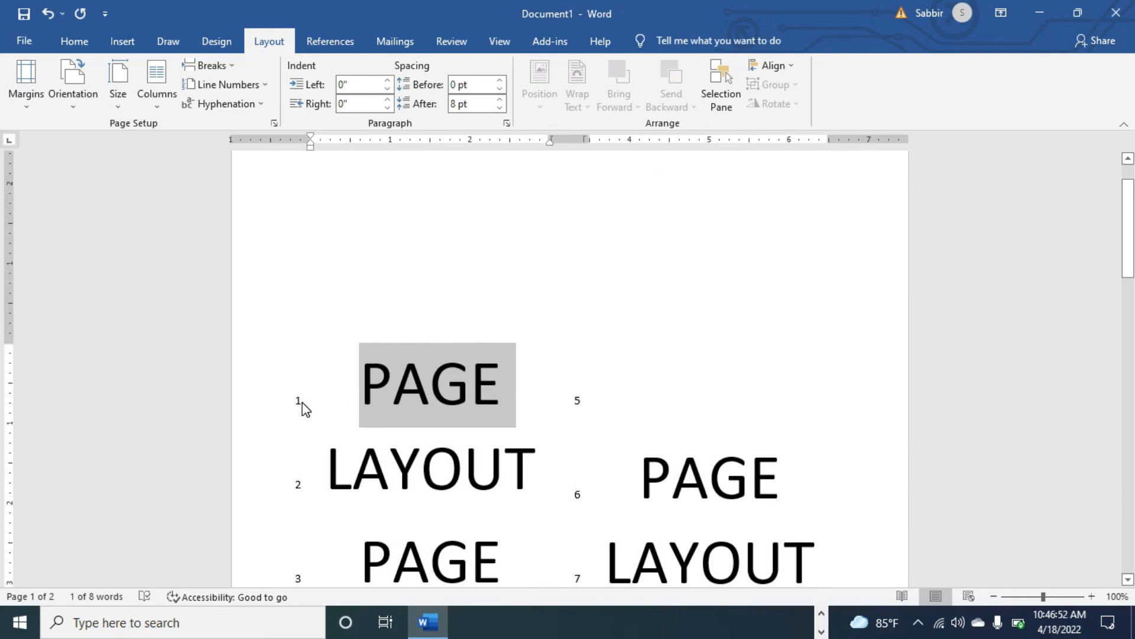
Step: Review the available line numbering and hyphenation options
click(267, 87)
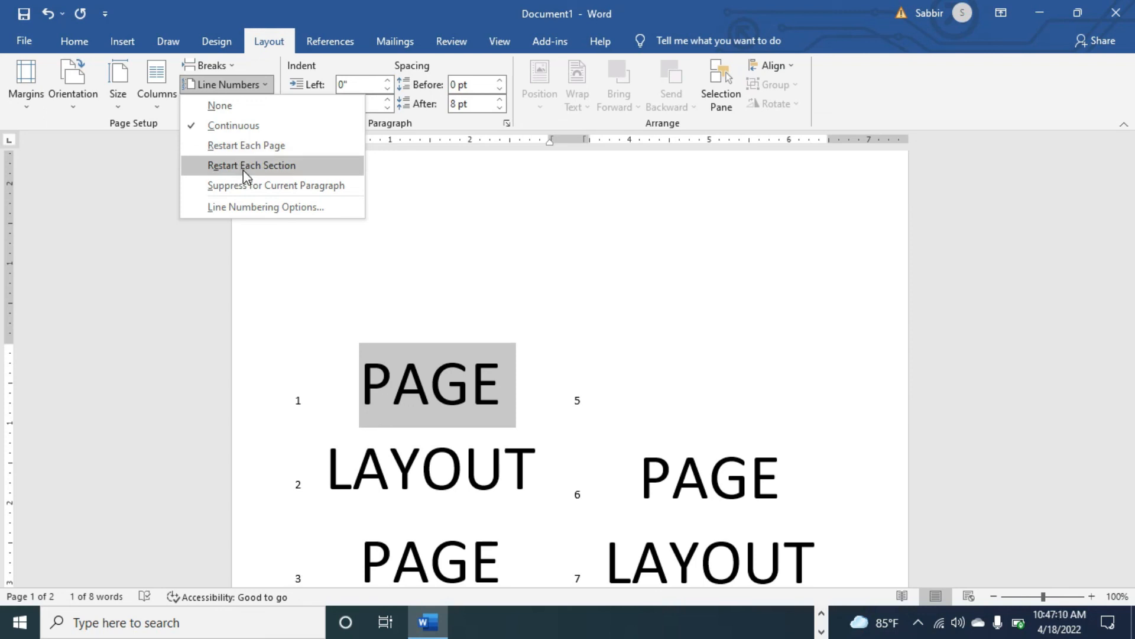
click(277, 295)
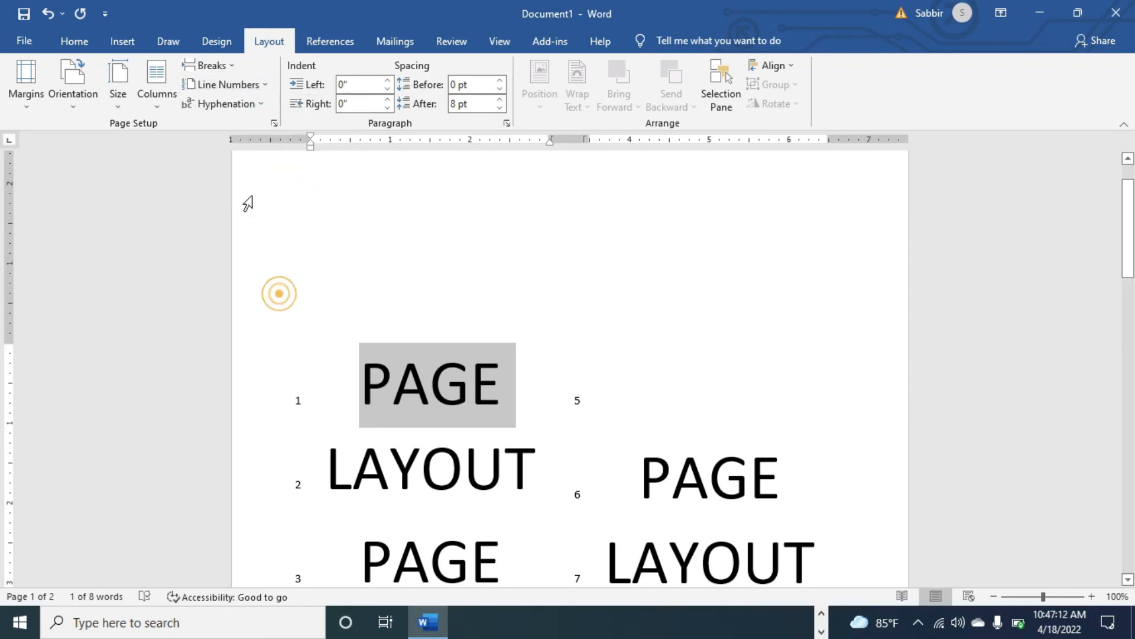
click(256, 114)
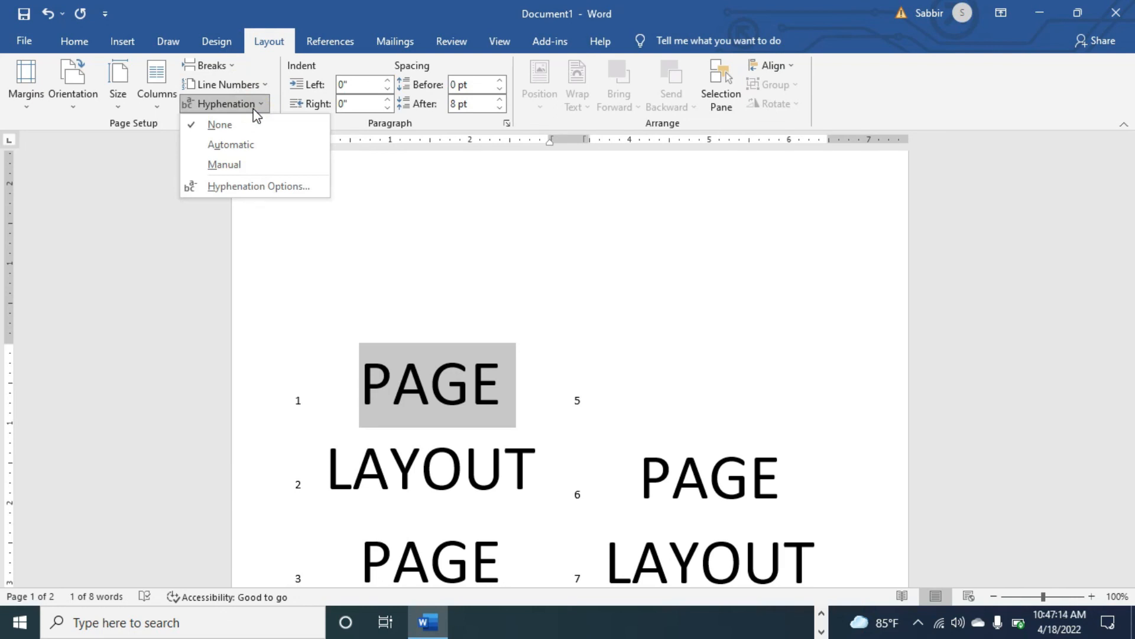
click(344, 303)
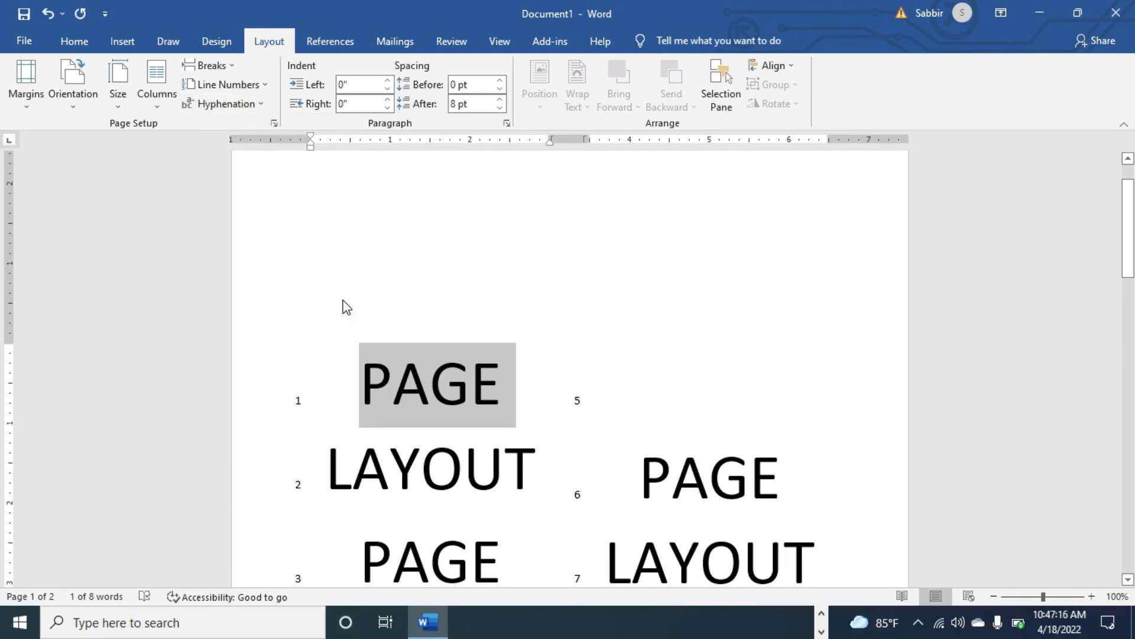
Step: Set hyphenation to Automatic with the whole document selected and check the text on both pages
key(ctrl+a)
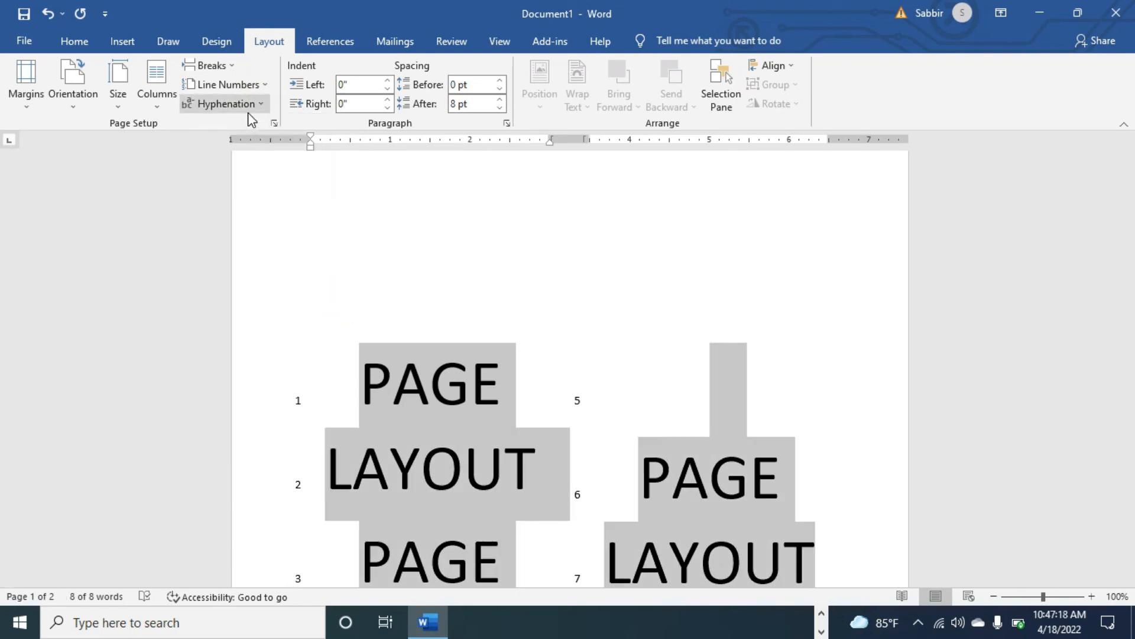
click(248, 112)
click(249, 148)
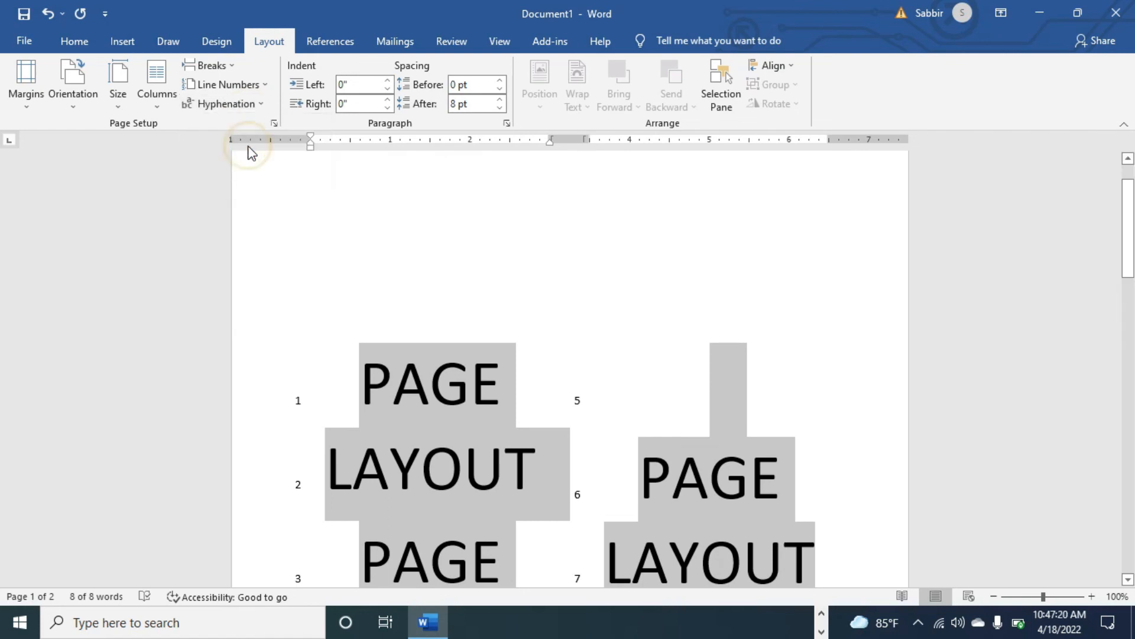
scroll(384, 458, down, 5)
scroll(399, 186, down, 12)
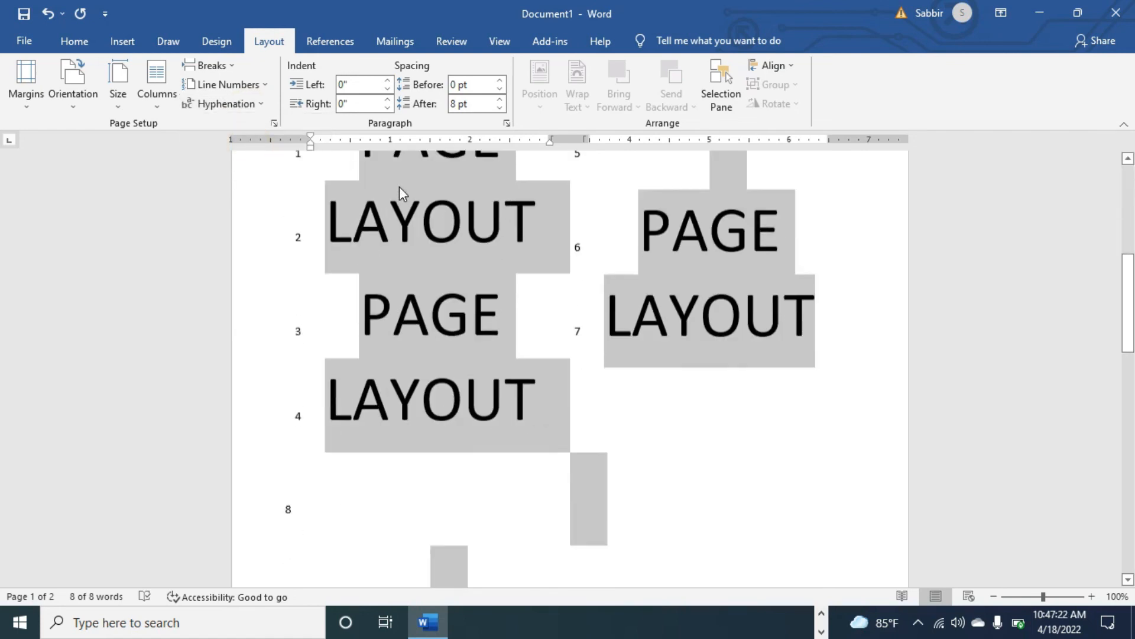
scroll(396, 173, down, 9)
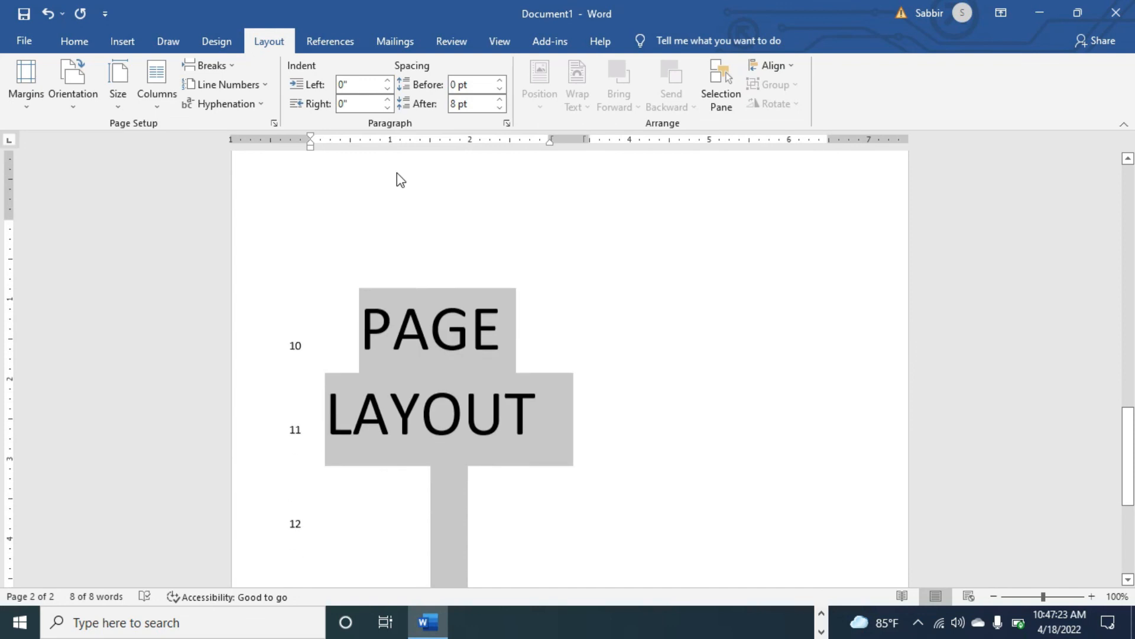
scroll(396, 172, up, 2)
scroll(397, 172, down, 10)
scroll(389, 162, up, 1)
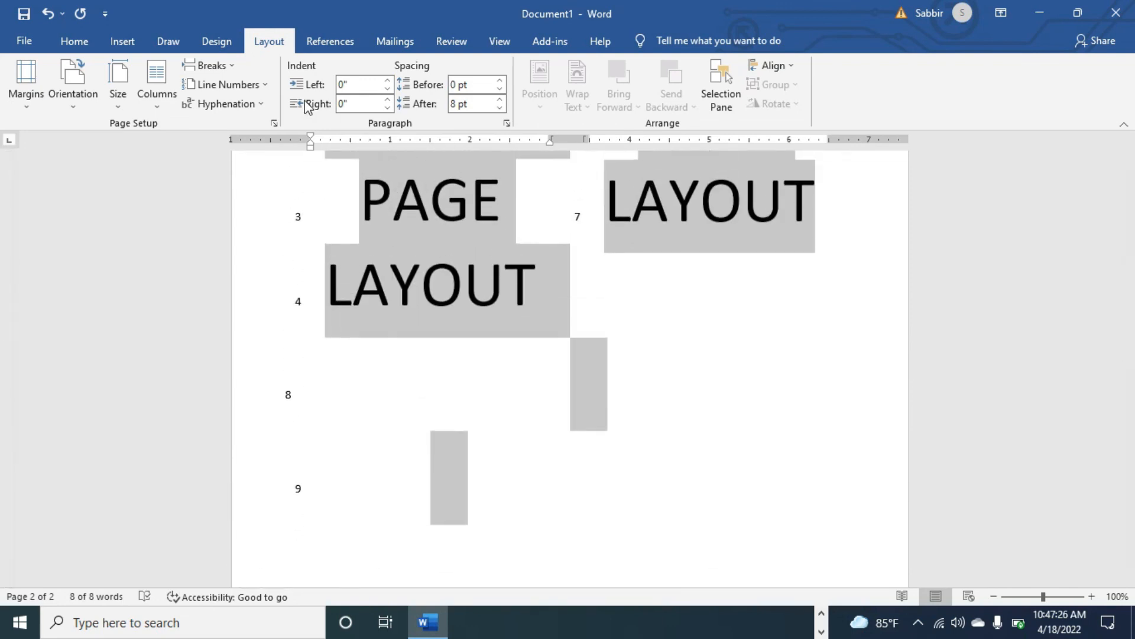